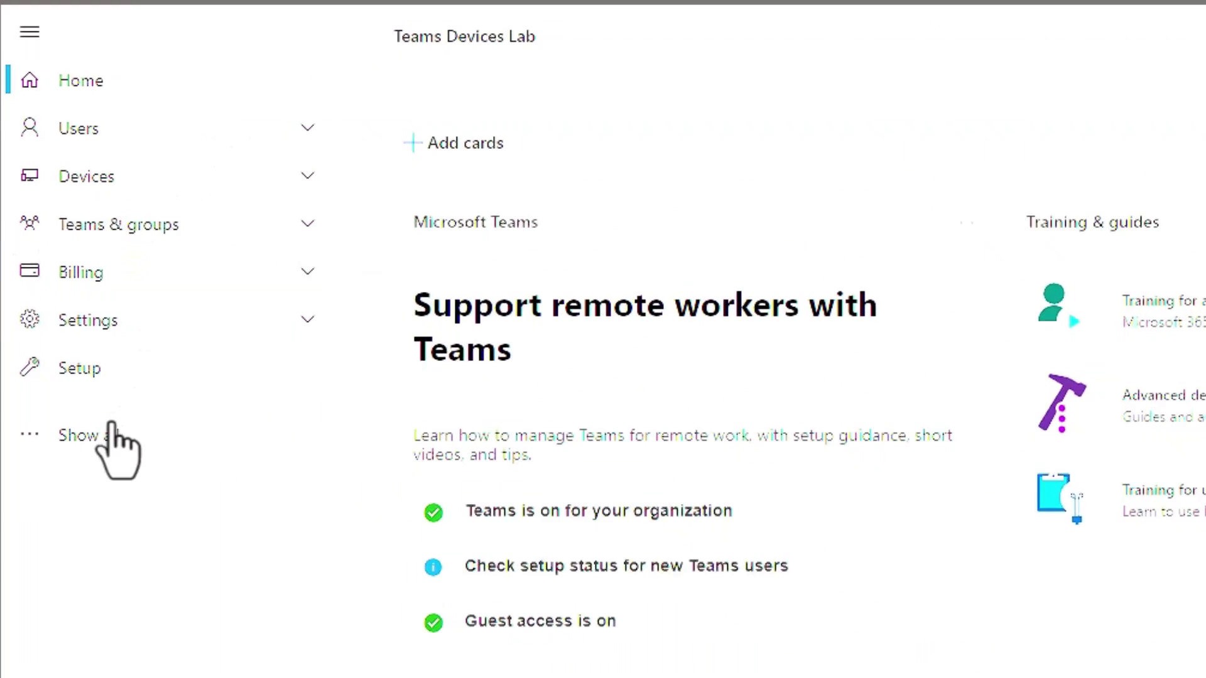
- Pin Resources to the admin navigation and open the Rooms & equipment list
{"action": "left_click", "coordinate": [112, 431]}
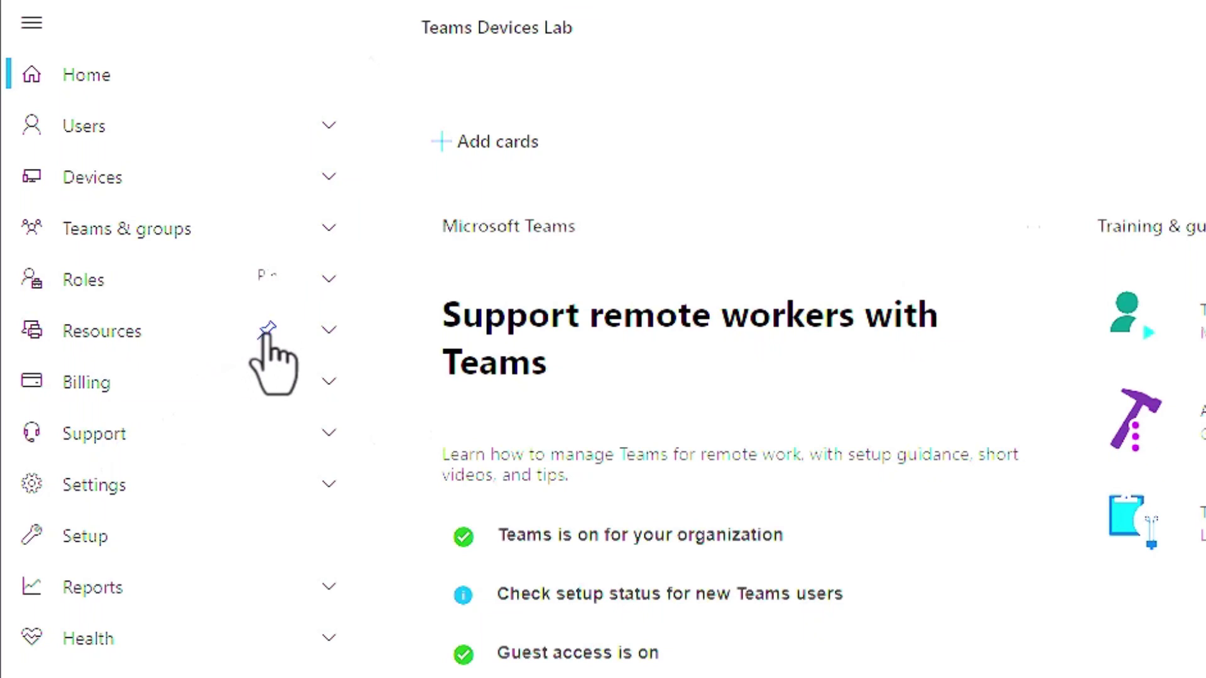
{"action": "left_click", "coordinate": [264, 333]}
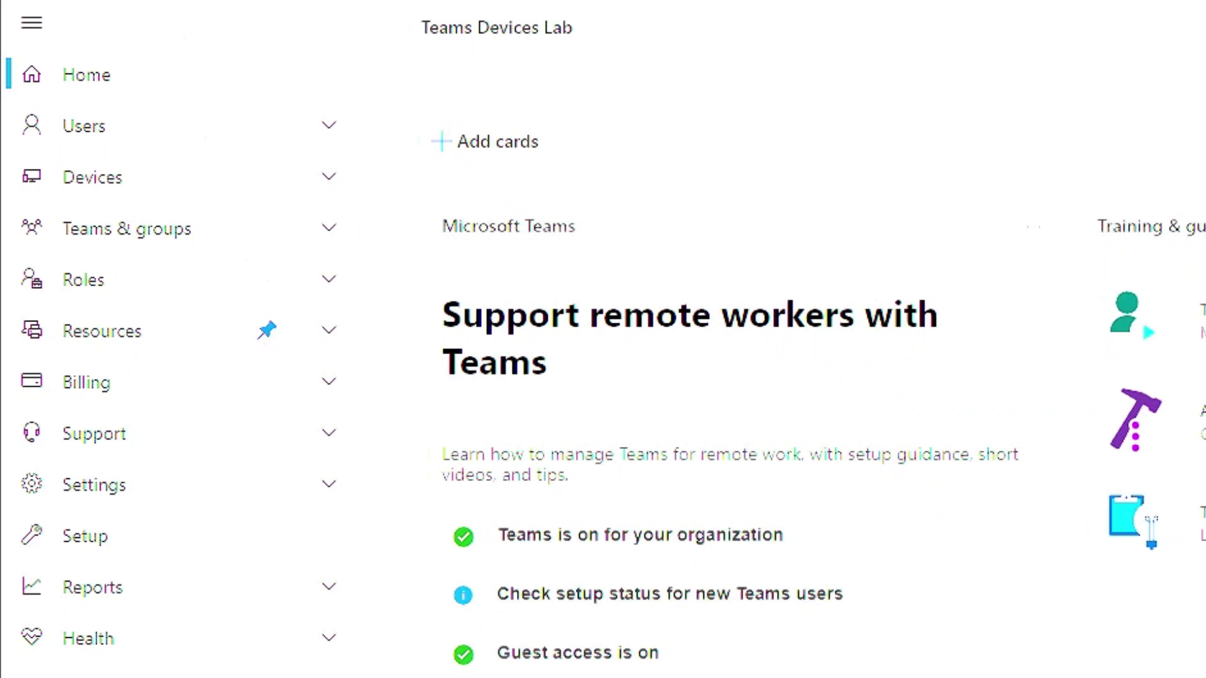
{"action": "left_click", "coordinate": [130, 64]}
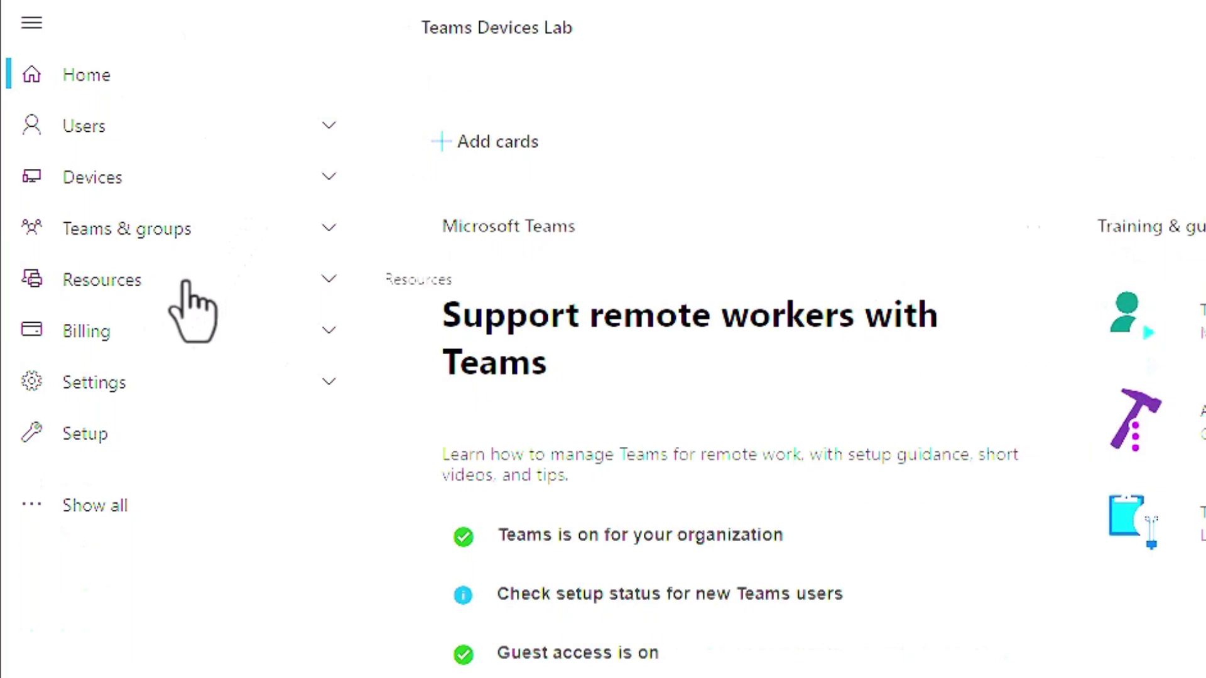
{"action": "left_click", "coordinate": [332, 277]}
{"action": "left_click", "coordinate": [194, 340]}
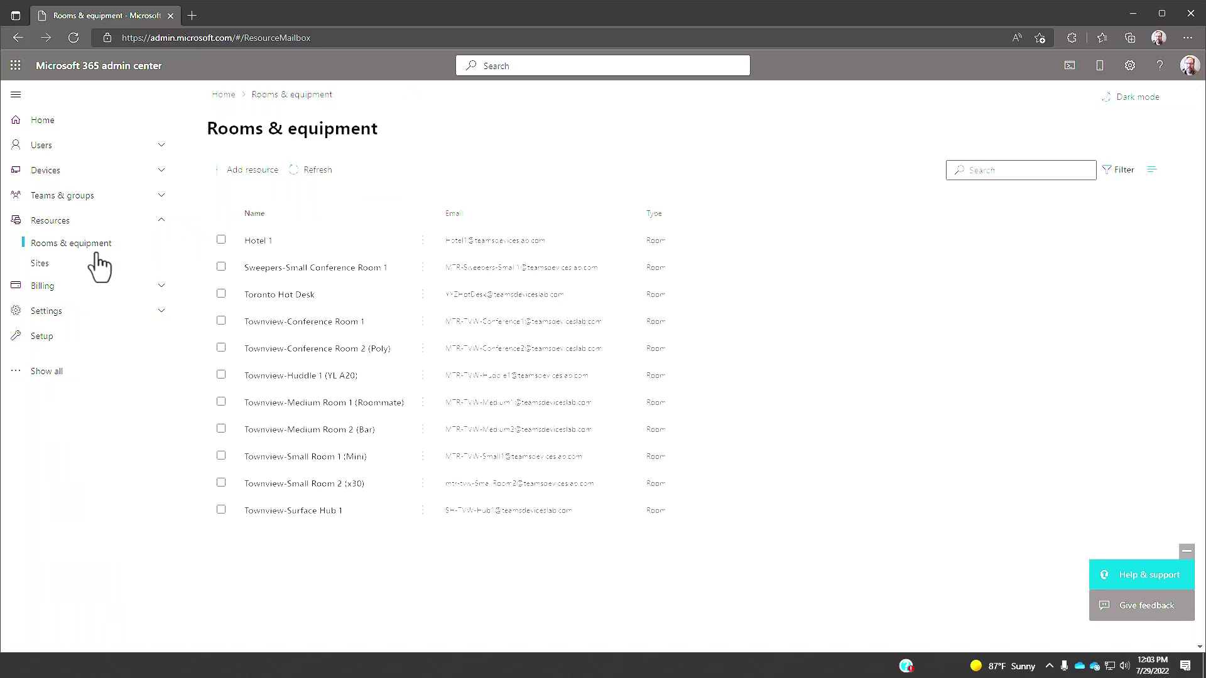
{"action": "left_click", "coordinate": [242, 171]}
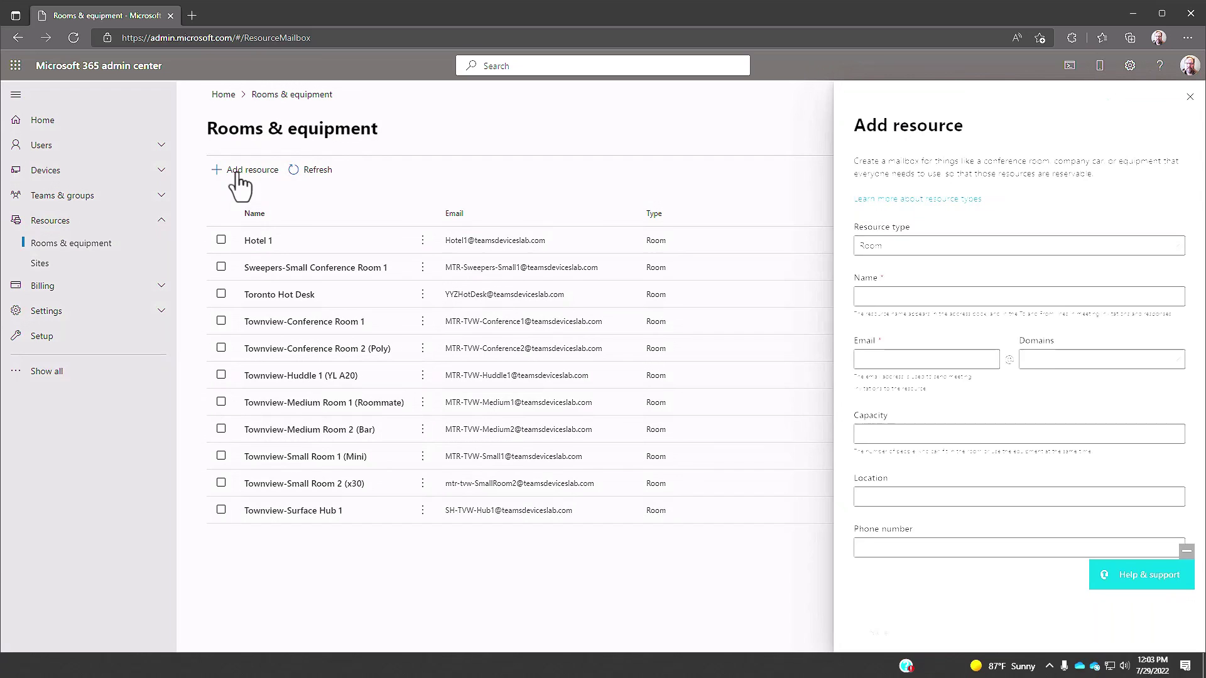
- Choose Room as the resource type and name it 'Townview-Conference Room 08'
{"action": "left_click", "coordinate": [1046, 248]}
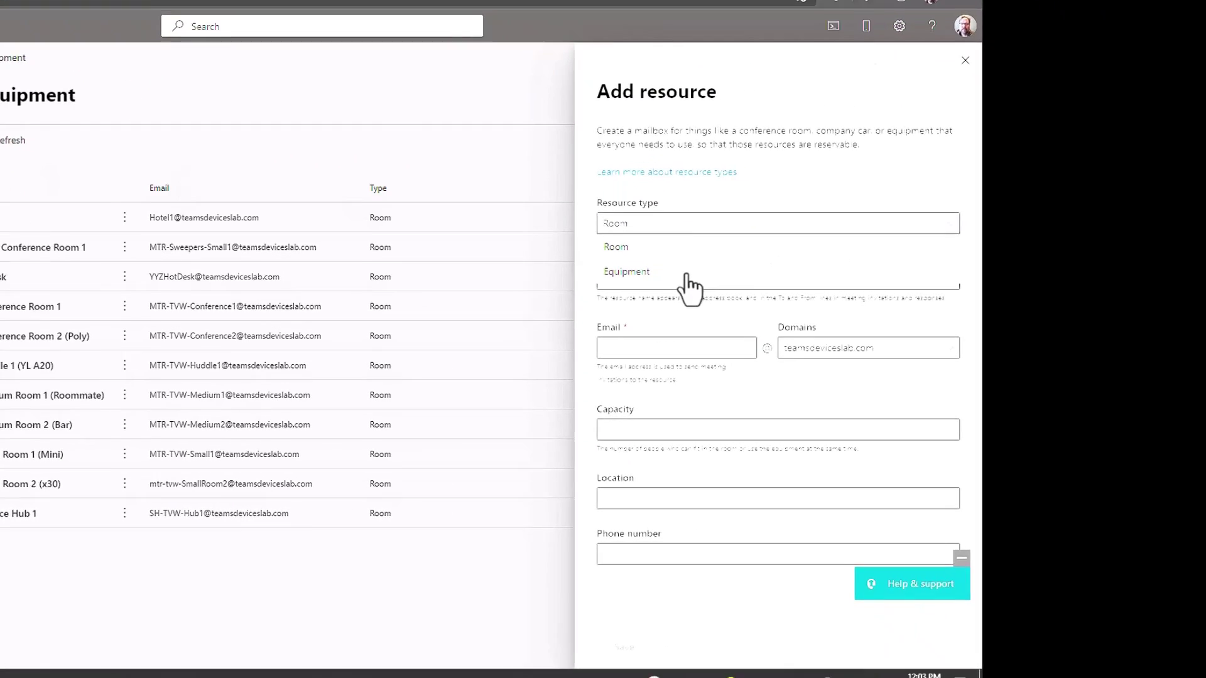
{"action": "left_click", "coordinate": [703, 245]}
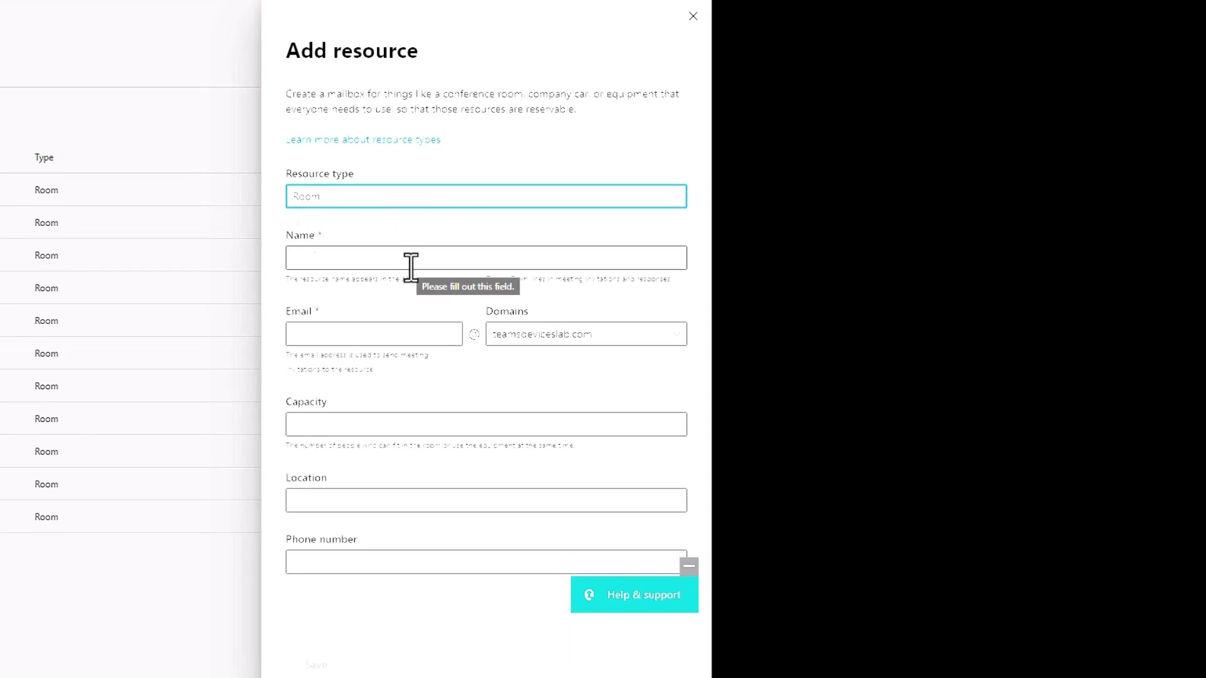
{"action": "left_click", "coordinate": [410, 264]}
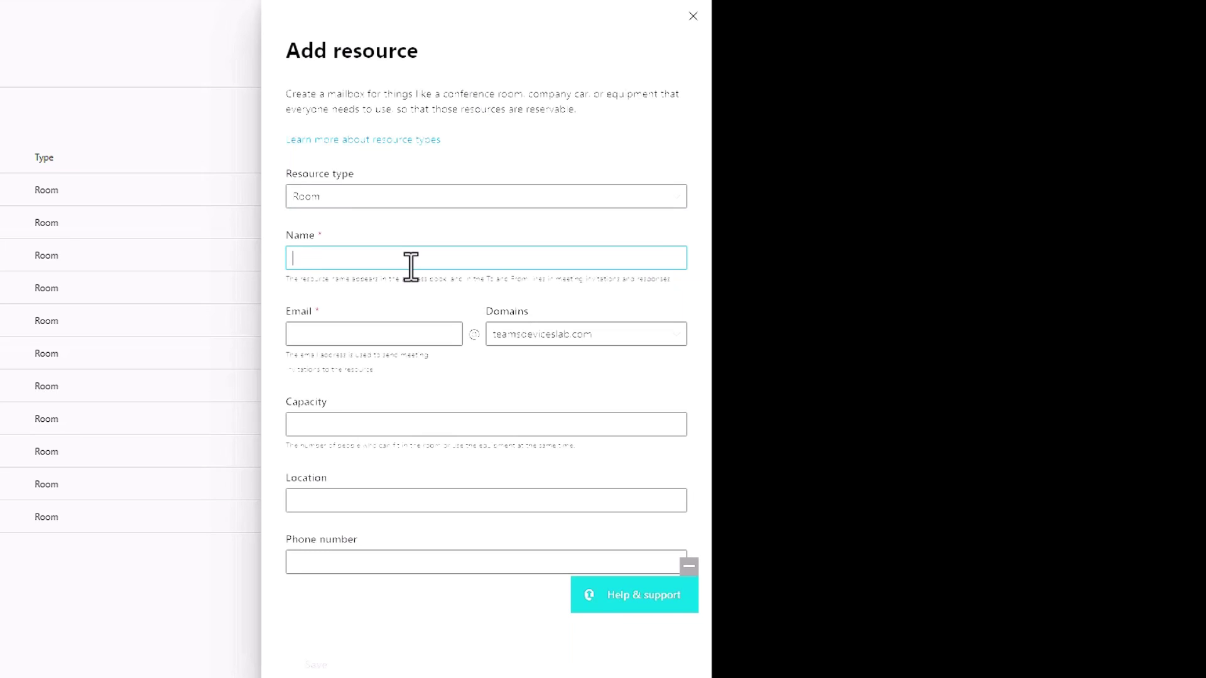
{"action": "type", "text": "Townview-Conference Room 08"}
- Set the room's email alias to MTR-TVW-Conference08
{"action": "left_click", "coordinate": [348, 333]}
{"action": "type", "text": "Townview-Conference Room 08"}
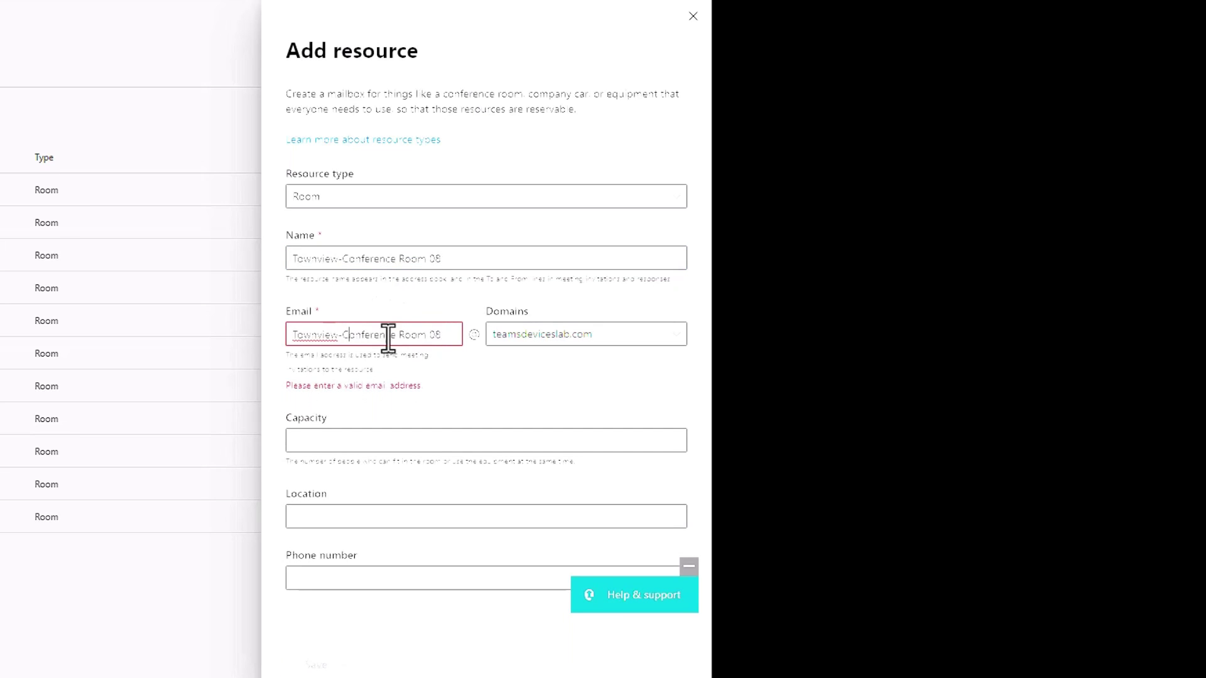
{"action": "left_click_drag", "start_coordinate": [397, 334], "coordinate": [412, 334]}
{"action": "left_click", "coordinate": [414, 335]}
{"action": "key", "text": "ctrl+a"}
{"action": "type", "text": "MT"}
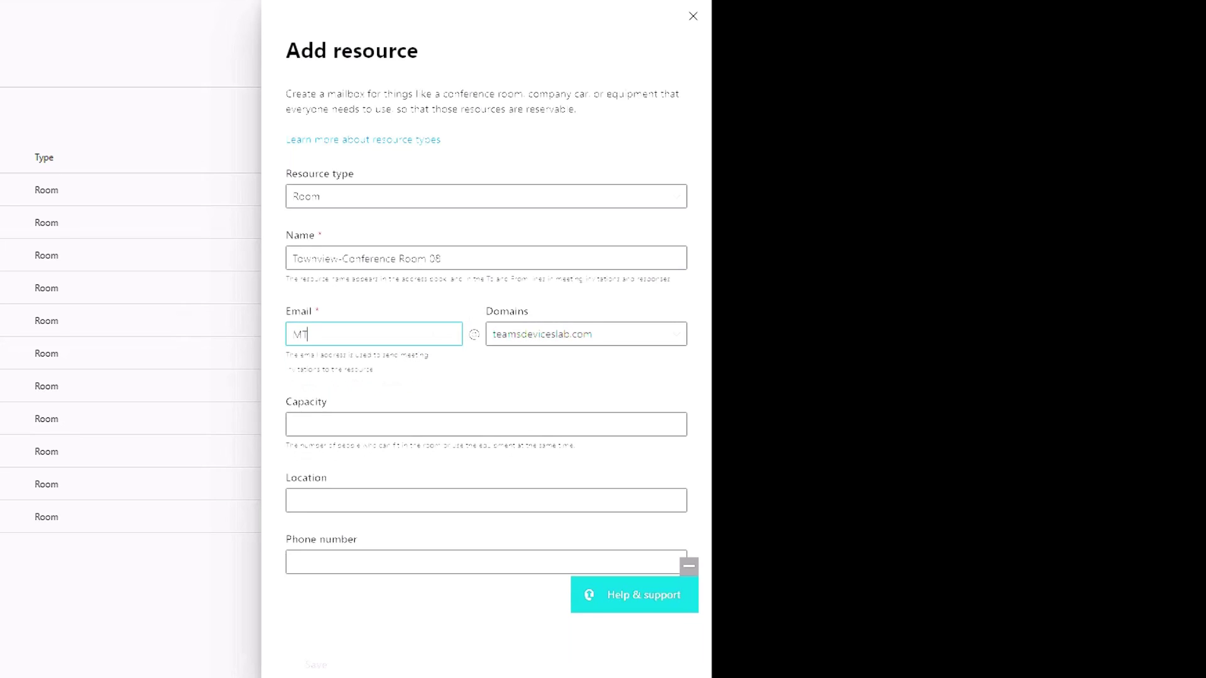
{"action": "type", "text": "R-T"}
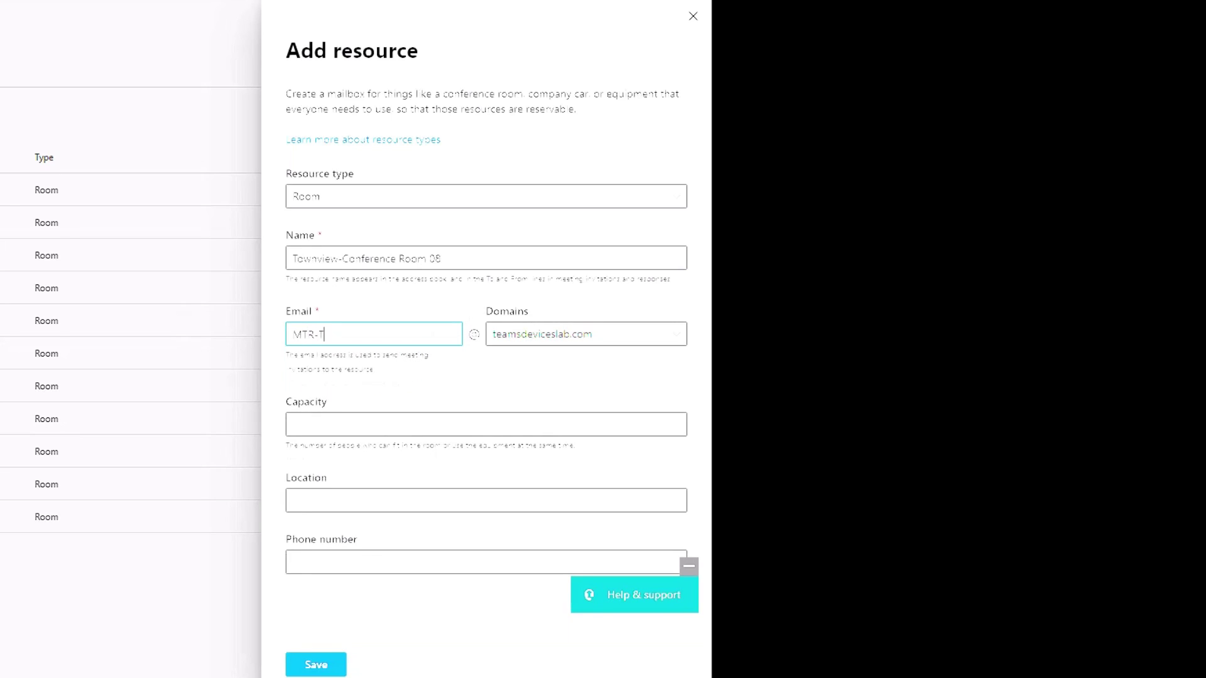
{"action": "type", "text": "VW-Conference08-"}
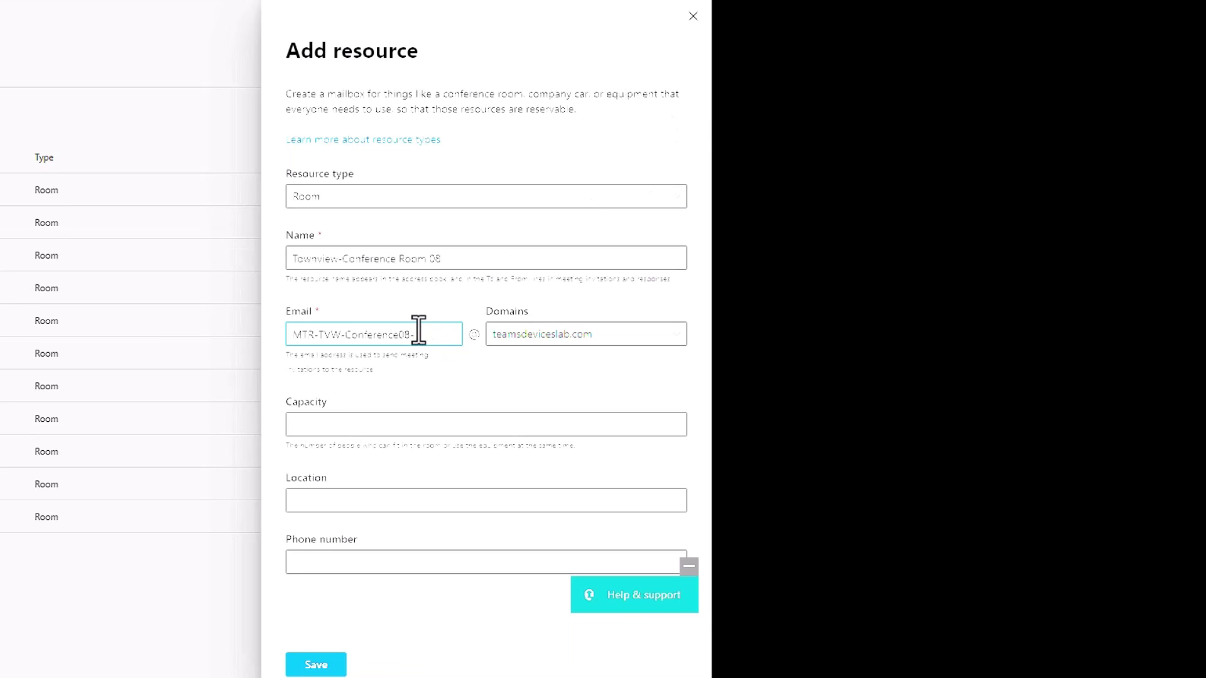
{"action": "type", "text": "777"}
{"action": "left_click_drag", "start_coordinate": [409, 334], "coordinate": [454, 337]}
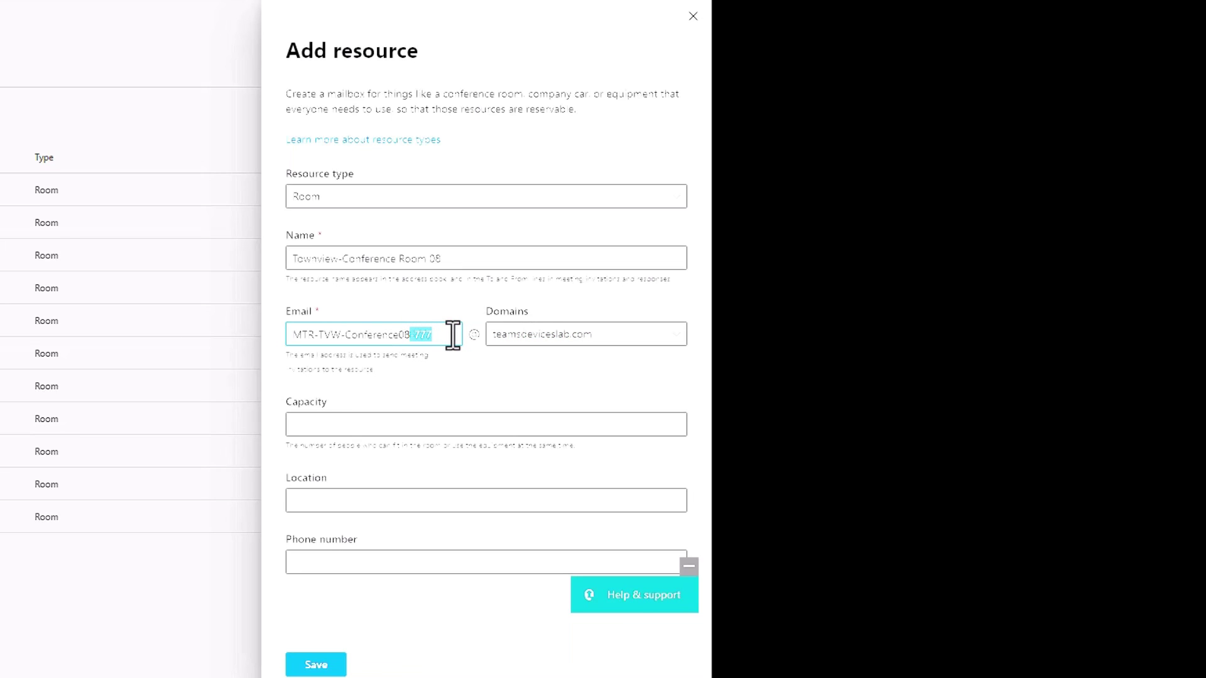
{"action": "key", "text": "BackSpace"}
- Give the room a capacity of 5, leave location and phone blank, and save it
{"action": "left_click", "coordinate": [385, 426]}
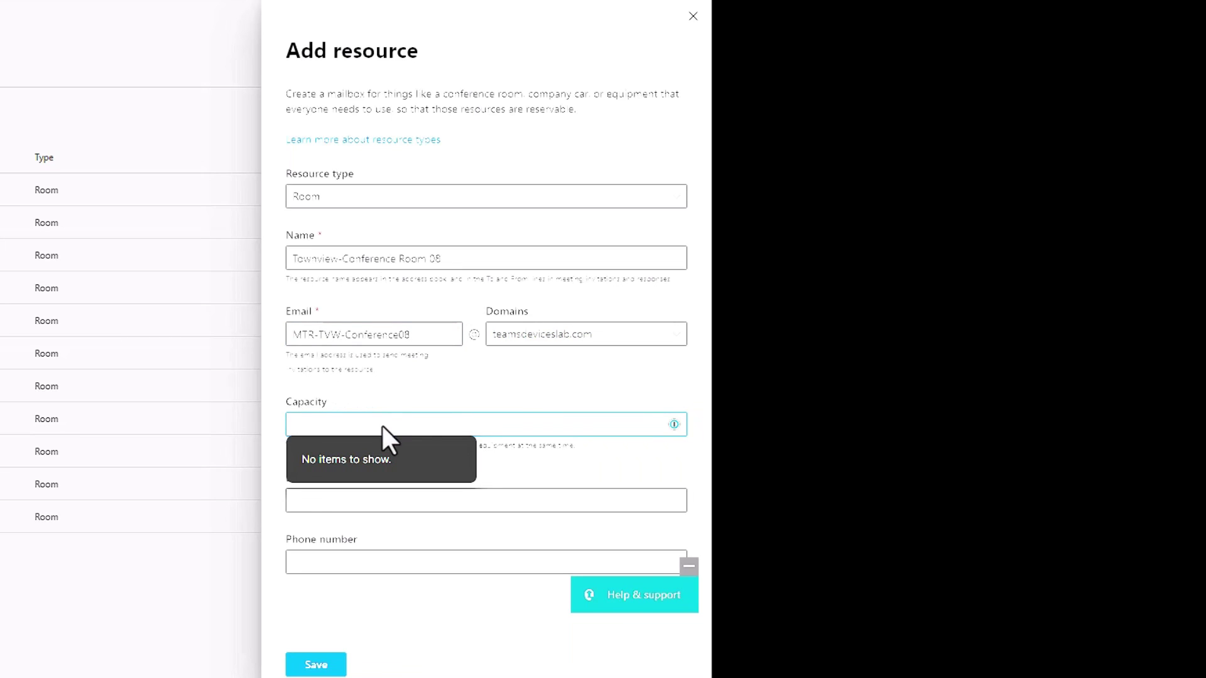
{"action": "type", "text": "5"}
{"action": "left_click", "coordinate": [453, 393]}
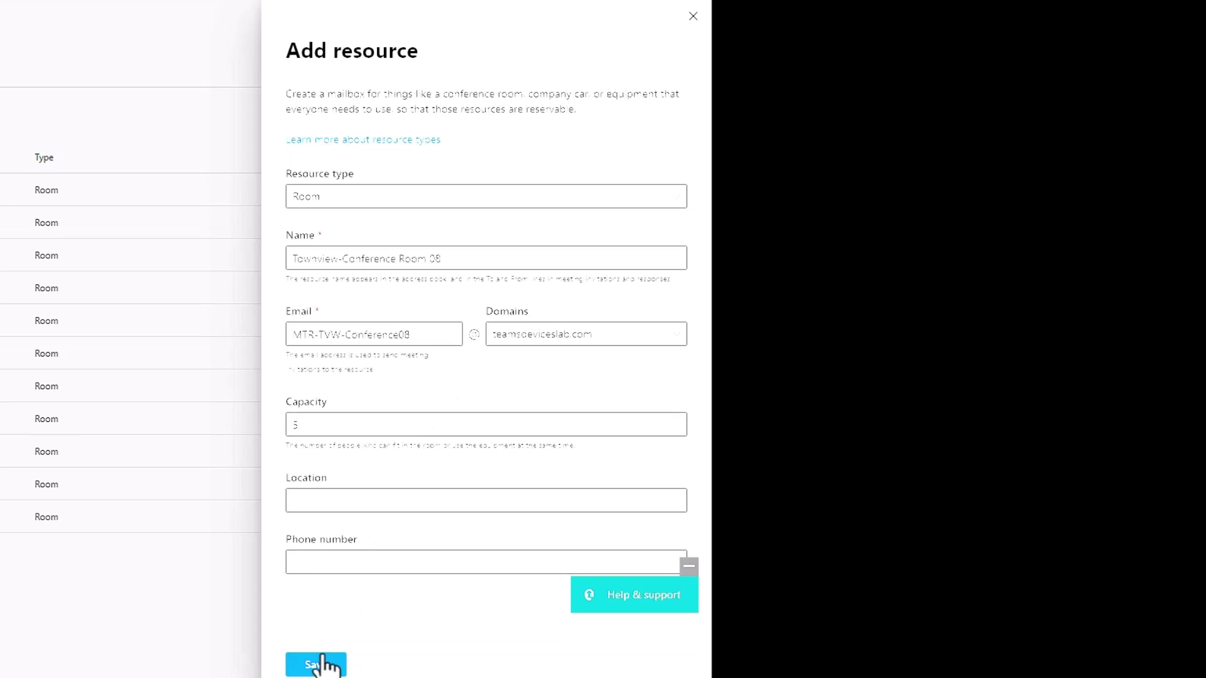
{"action": "left_click", "coordinate": [363, 563]}
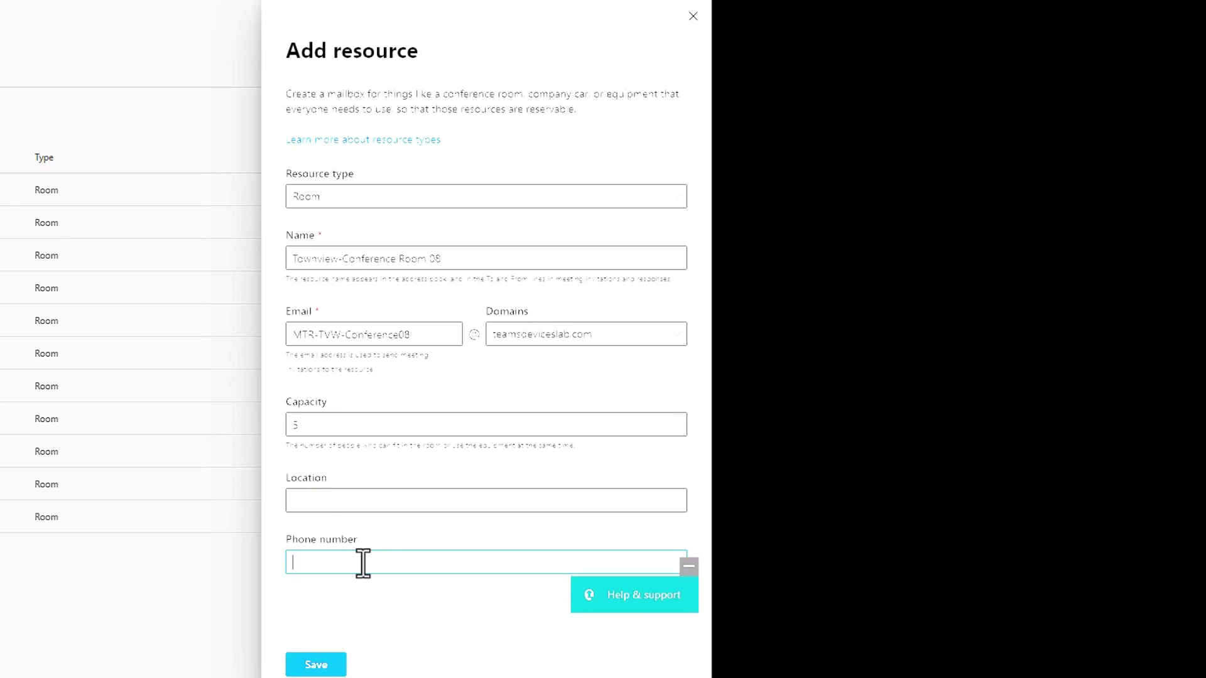
{"action": "left_click", "coordinate": [323, 667]}
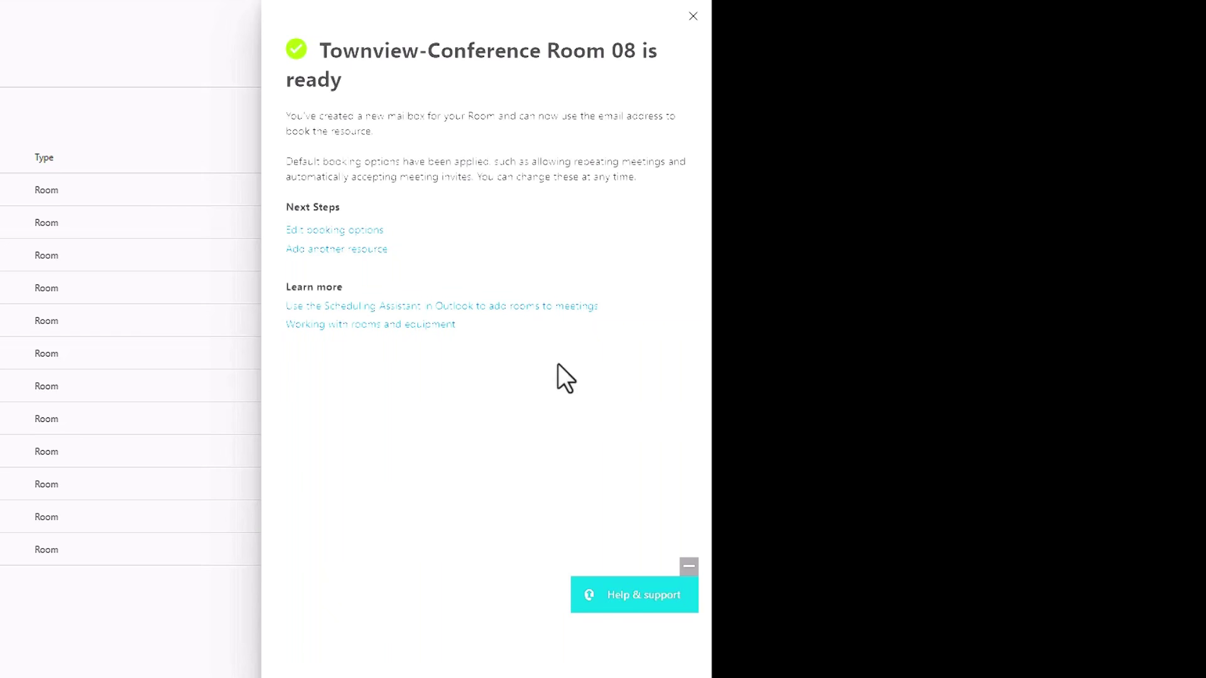
- Open Townview-Conference Room 08's booking options to review its 180-day, auto-accept settings
{"action": "left_click", "coordinate": [369, 231]}
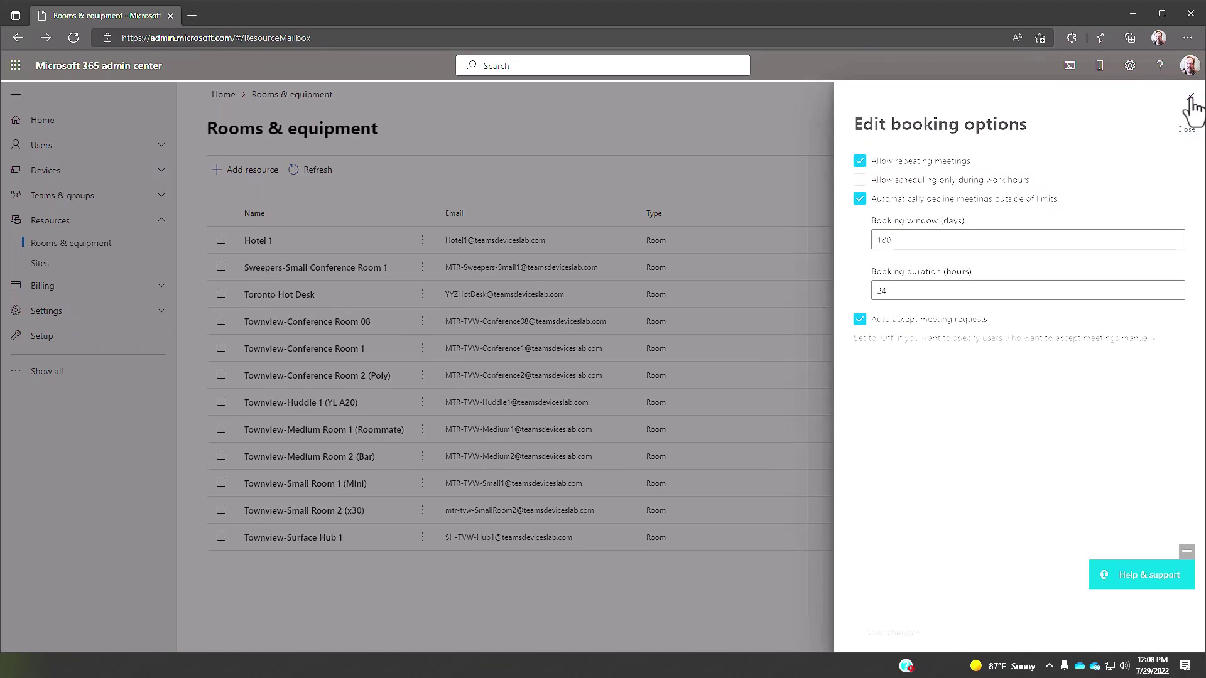
- Close booking options and locate the unlicensed Townview-Conference Room 08 in Active users
{"action": "left_click", "coordinate": [1191, 98]}
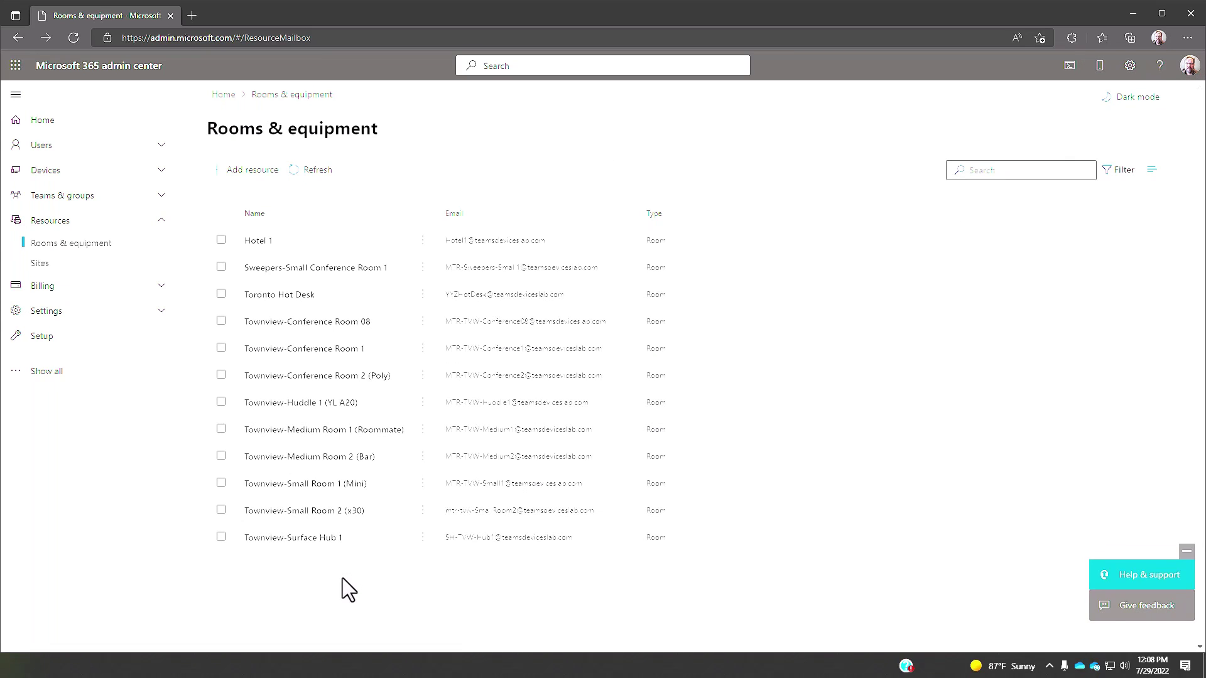
{"action": "left_click", "coordinate": [135, 148]}
{"action": "left_click", "coordinate": [74, 175]}
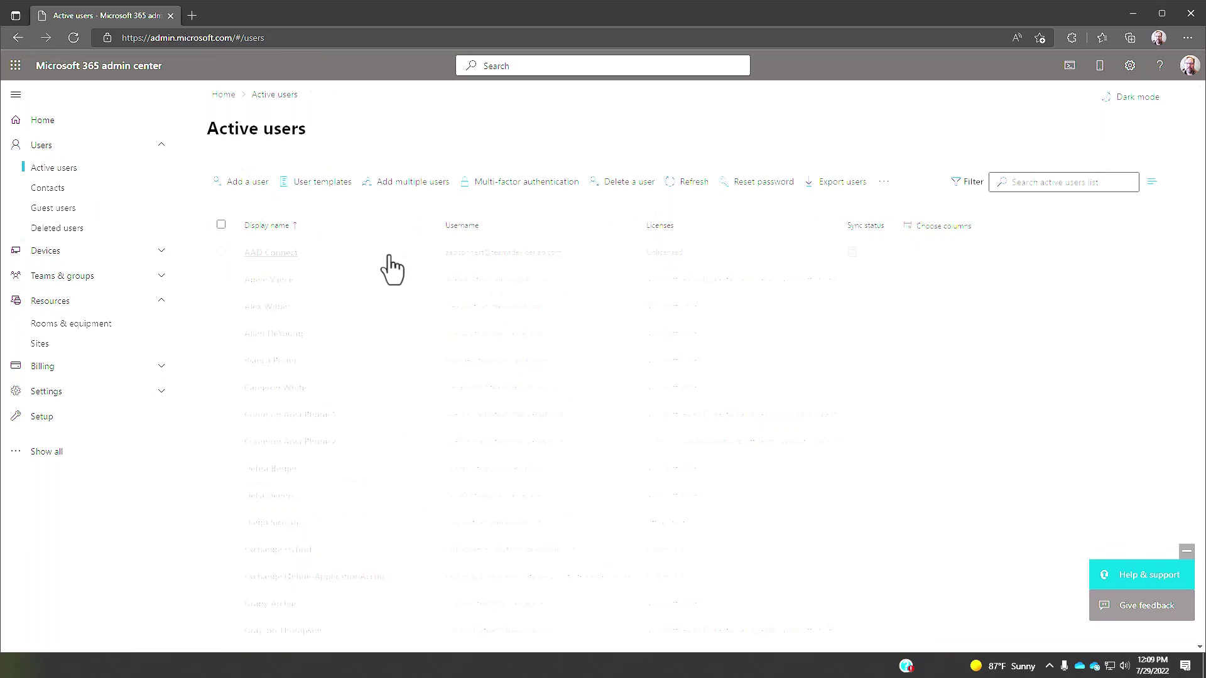
{"action": "scroll", "coordinate": [389, 267], "scroll_direction": "down", "scroll_amount": 8}
{"action": "scroll", "coordinate": [391, 275], "scroll_direction": "down", "scroll_amount": 5}
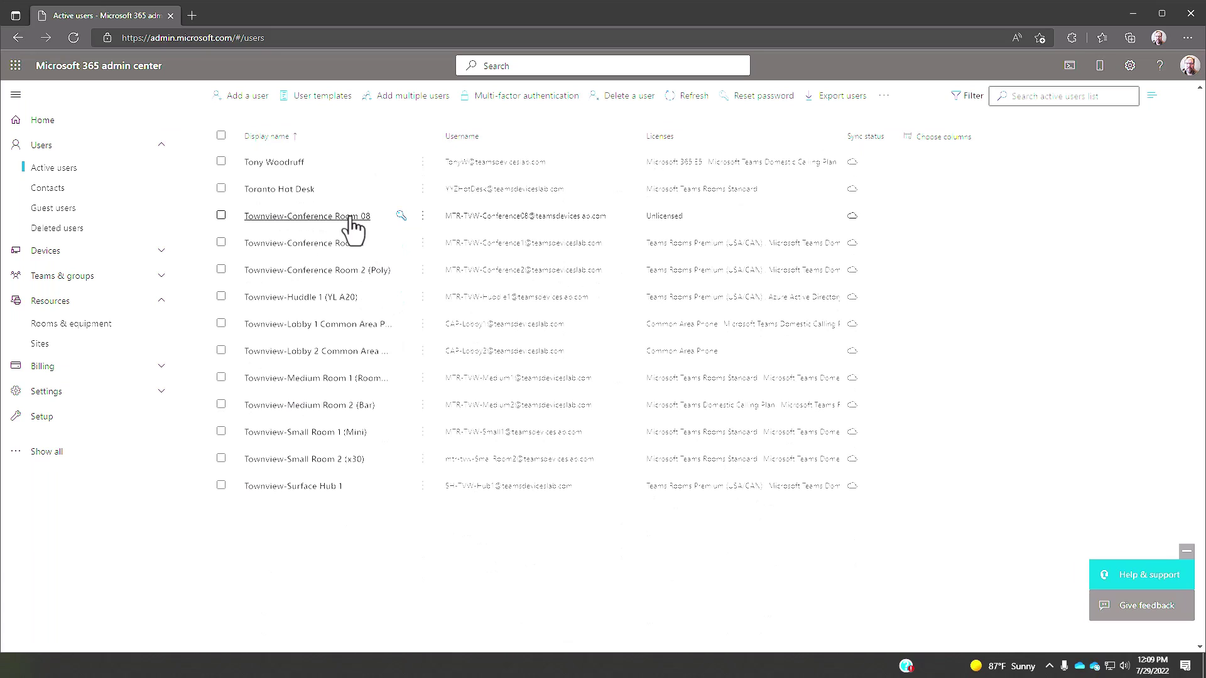
- Open the Townview-Conference Room 08 account's details pane
{"action": "left_click", "coordinate": [350, 216]}
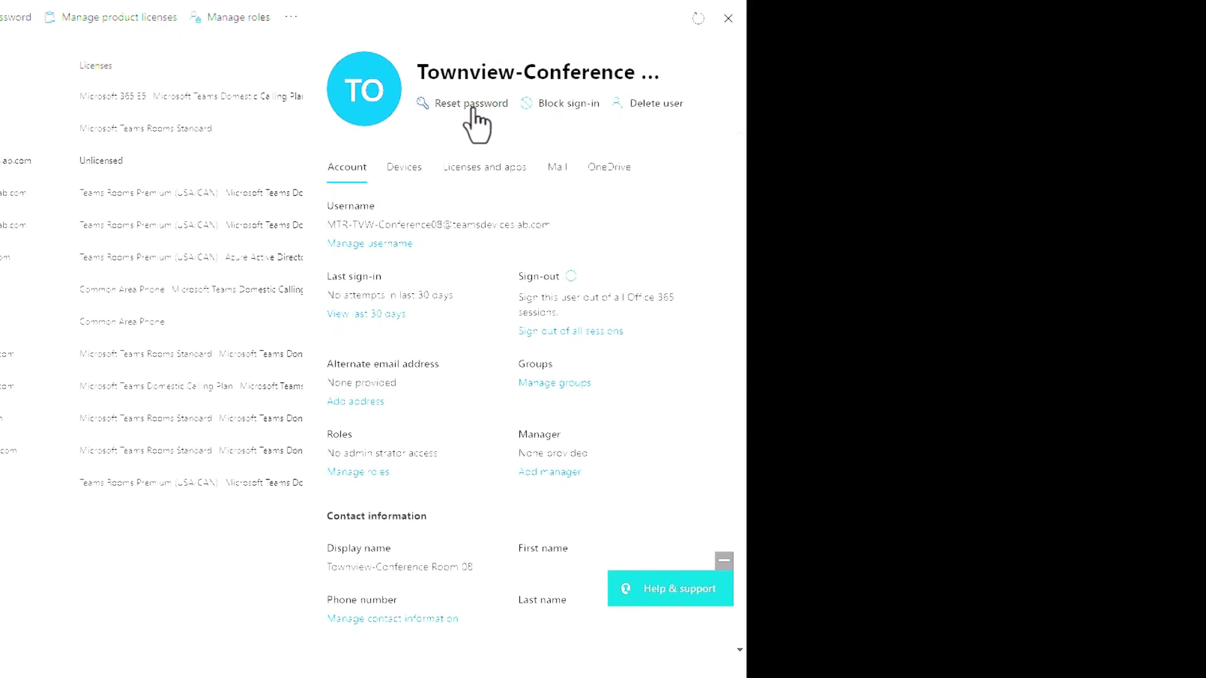
- Reset the Townview-Conference Room 08 account to a new manually entered password
{"action": "left_click", "coordinate": [472, 103]}
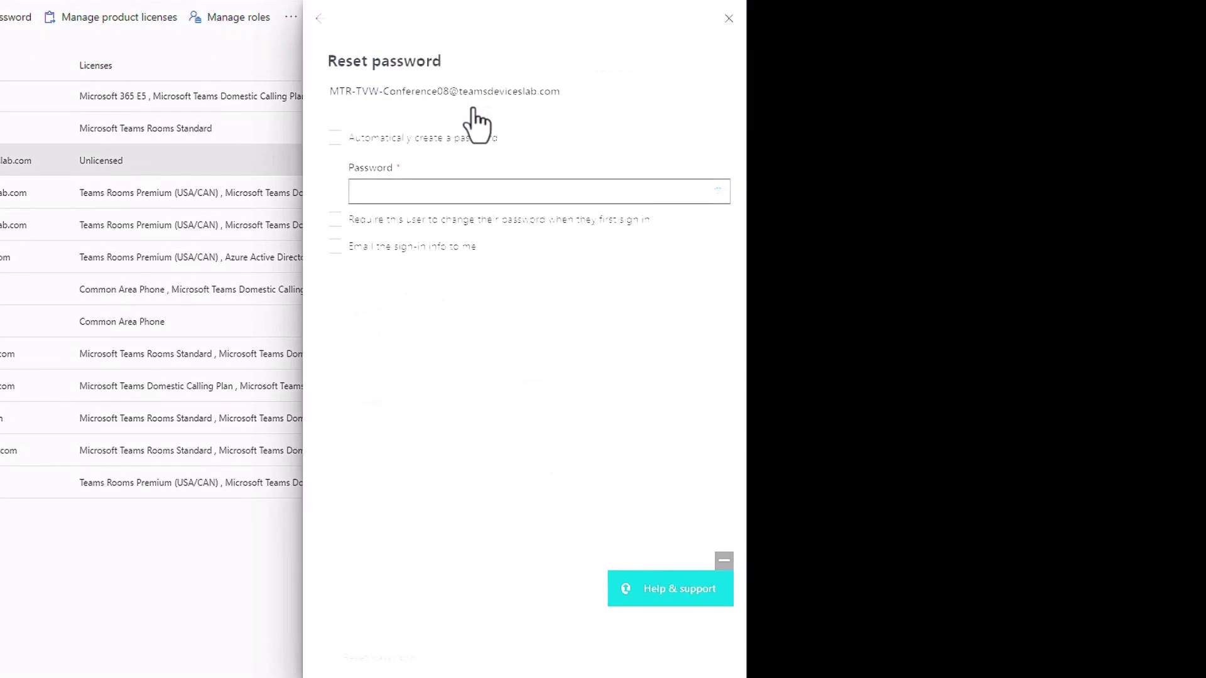
{"action": "left_click", "coordinate": [412, 195]}
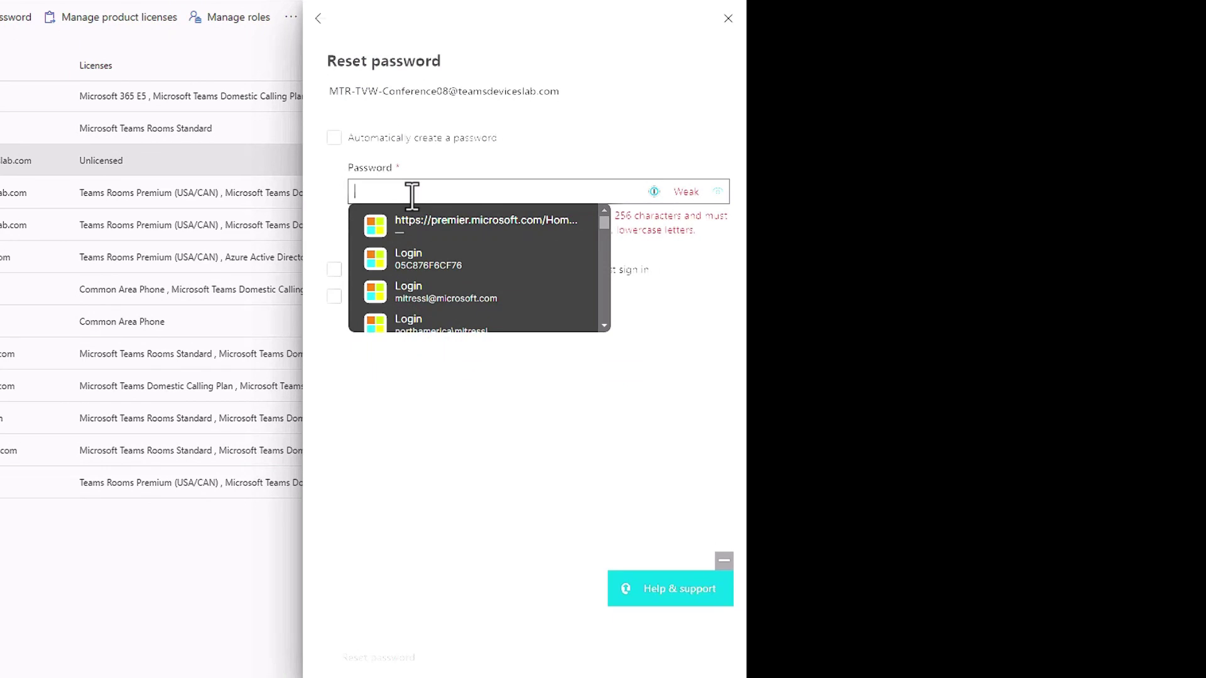
{"action": "type", "text": "********"}
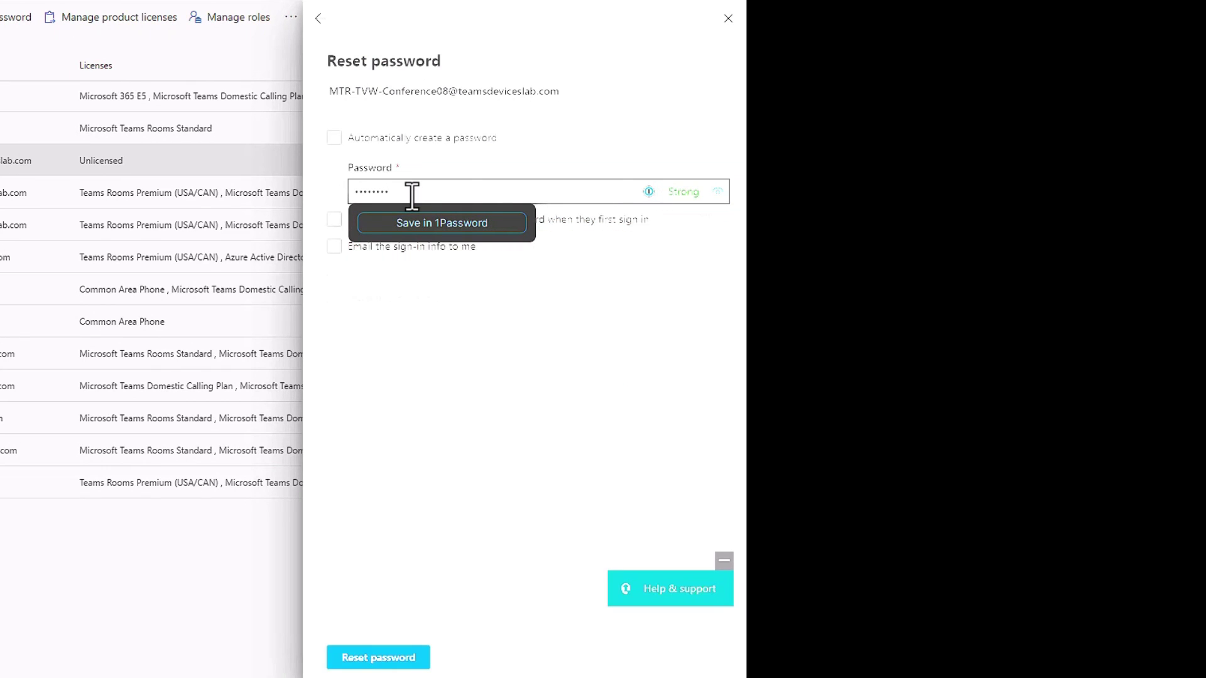
{"action": "left_click", "coordinate": [453, 355]}
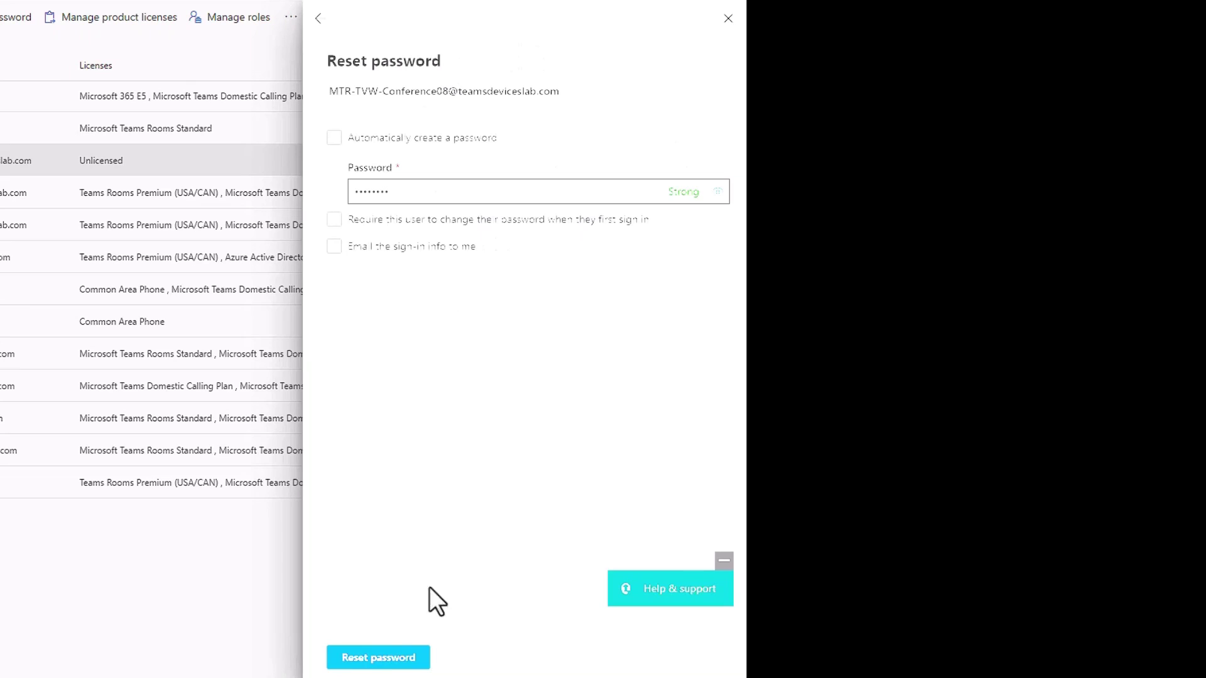
{"action": "left_click", "coordinate": [375, 656]}
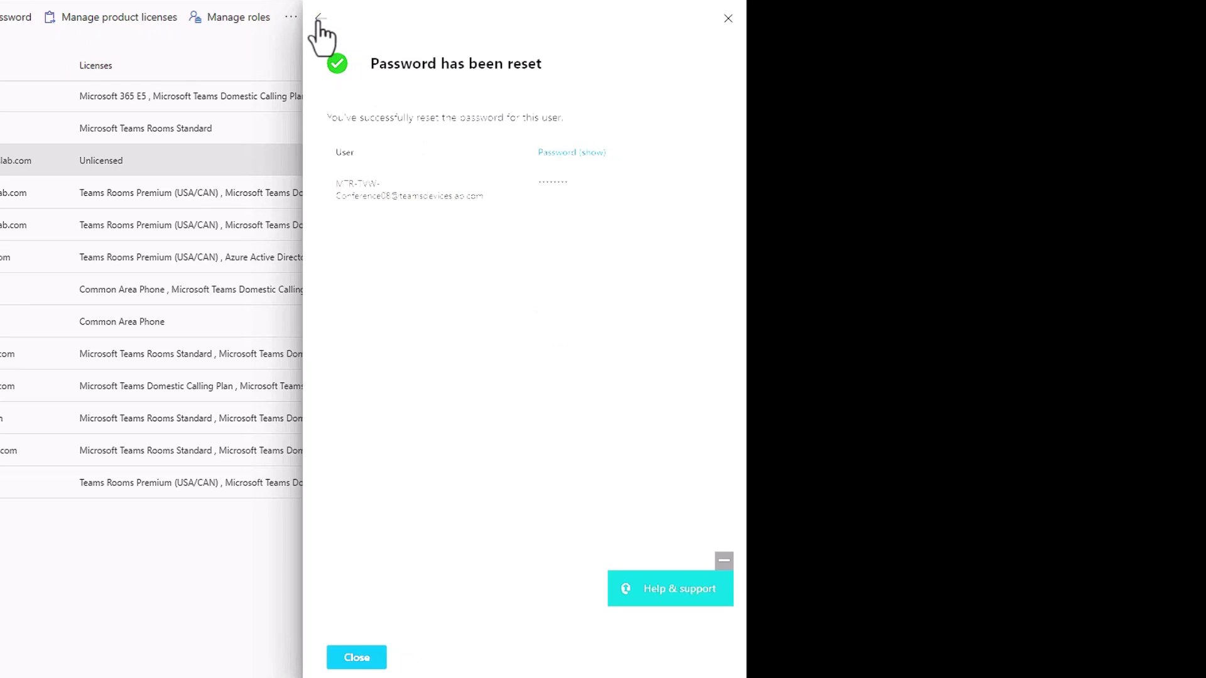
{"action": "left_click", "coordinate": [318, 19]}
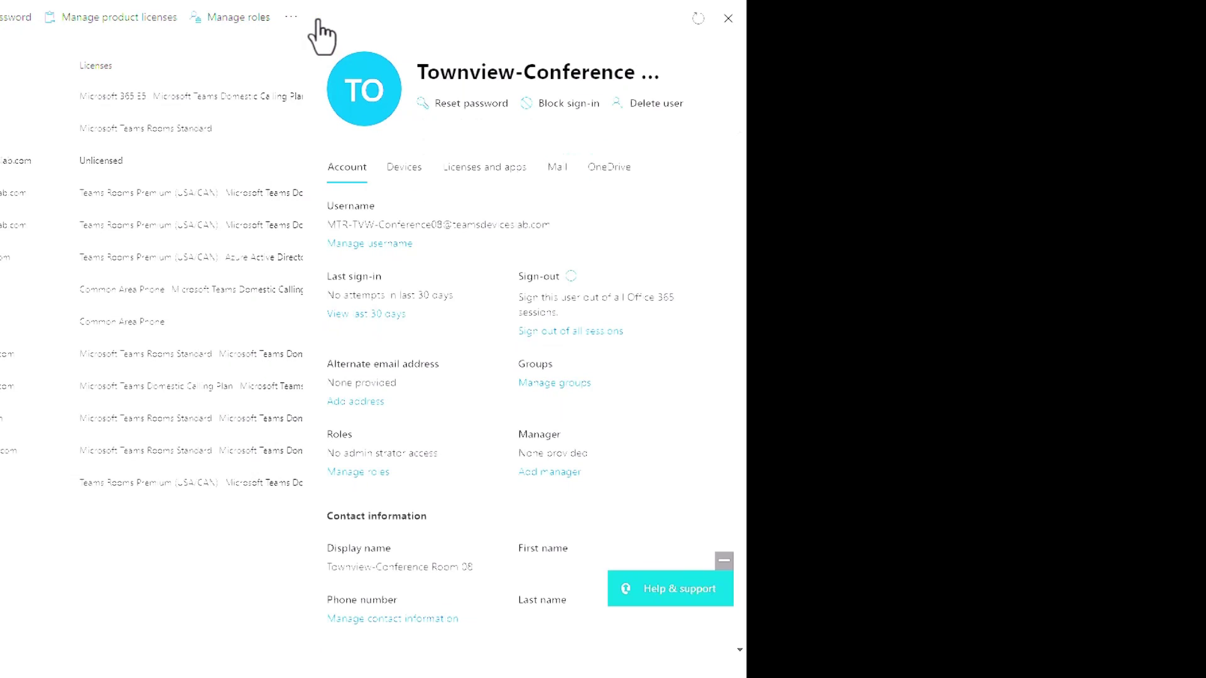
{"action": "left_click", "coordinate": [490, 168]}
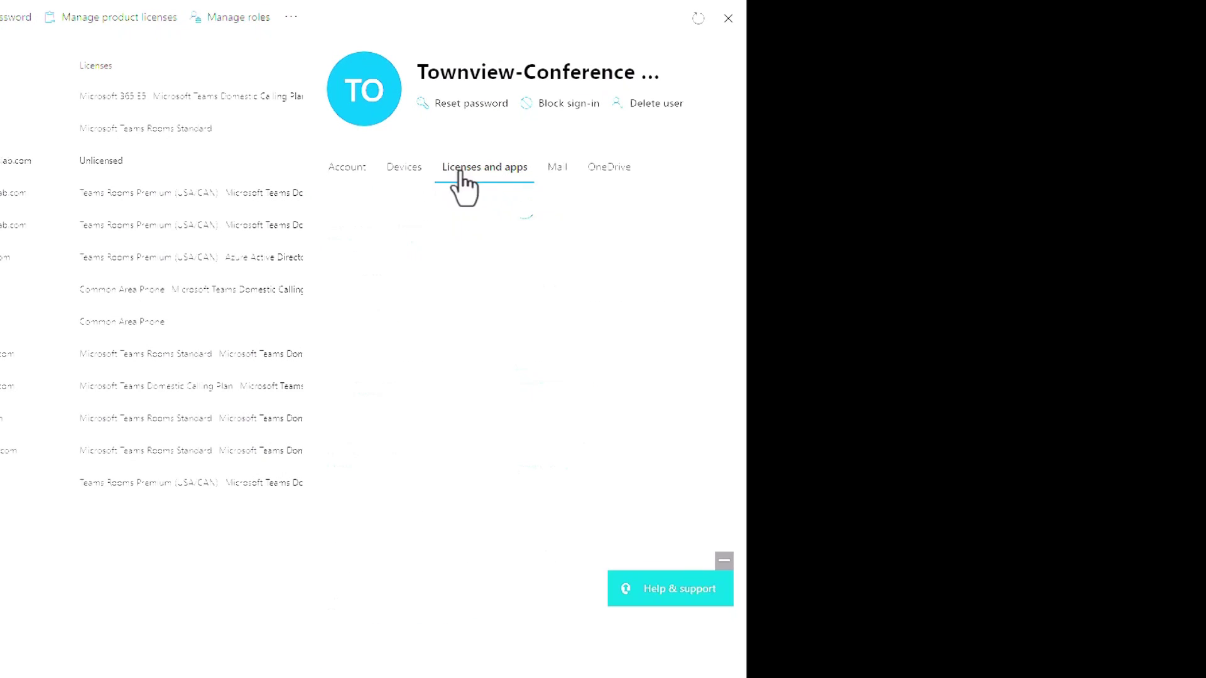
- Assign Microsoft Teams Rooms Standard and Microsoft Teams Domestic Calling Plan licenses to the room account
{"action": "scroll", "coordinate": [460, 350], "scroll_direction": "down", "scroll_amount": 5}
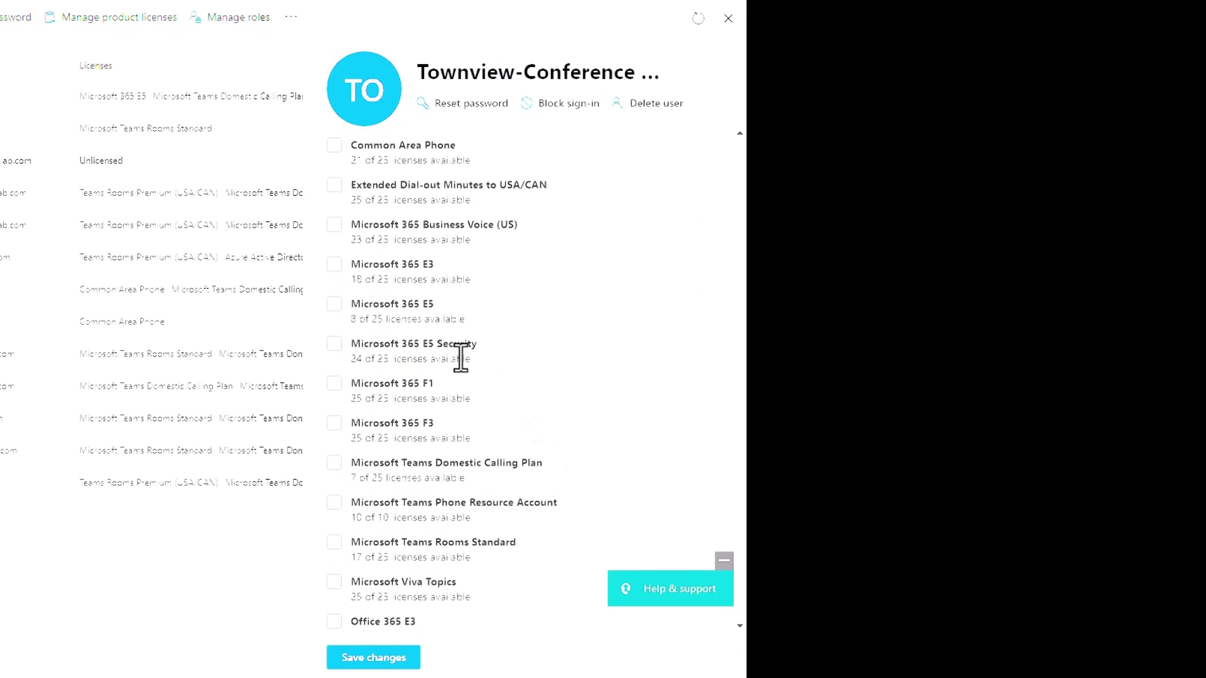
{"action": "scroll", "coordinate": [460, 358], "scroll_direction": "down", "scroll_amount": 1}
{"action": "left_click", "coordinate": [333, 470]}
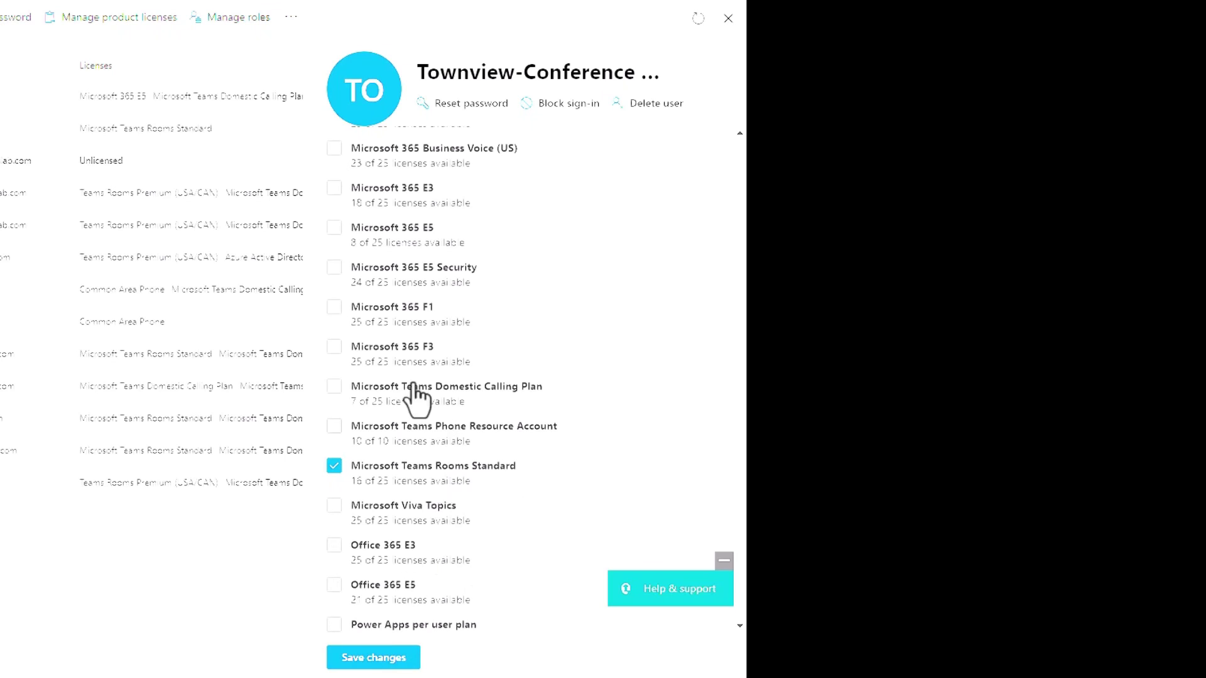
{"action": "left_click", "coordinate": [334, 387]}
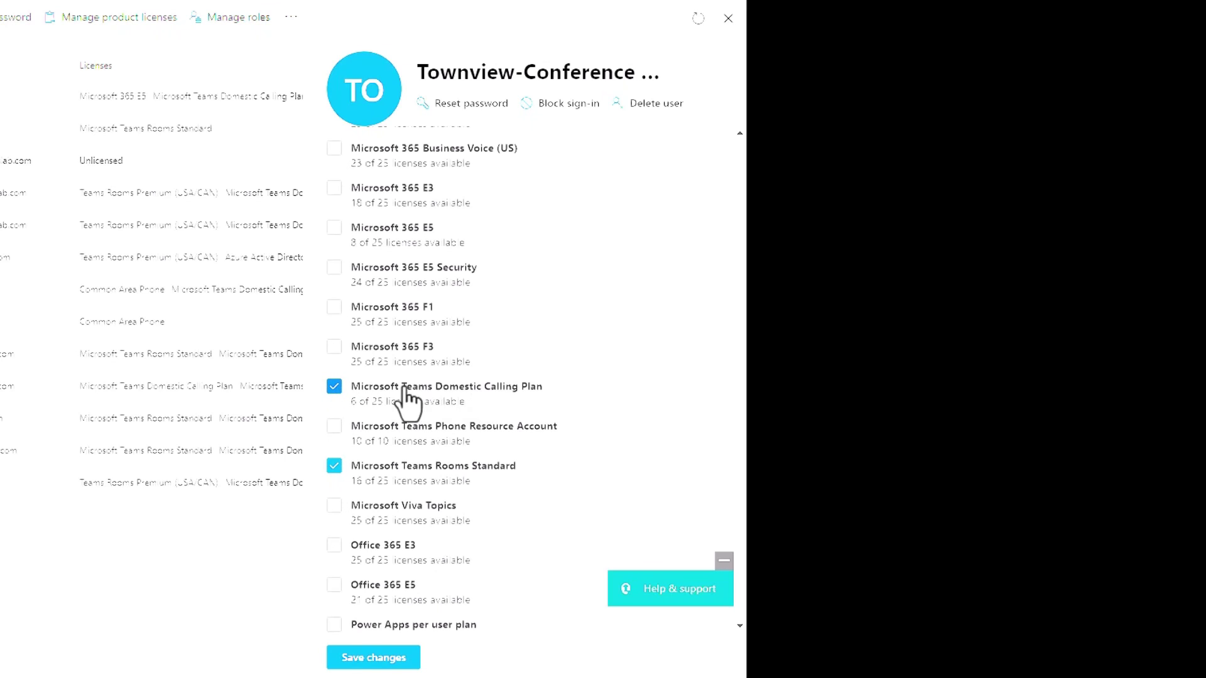
{"action": "left_click", "coordinate": [385, 660]}
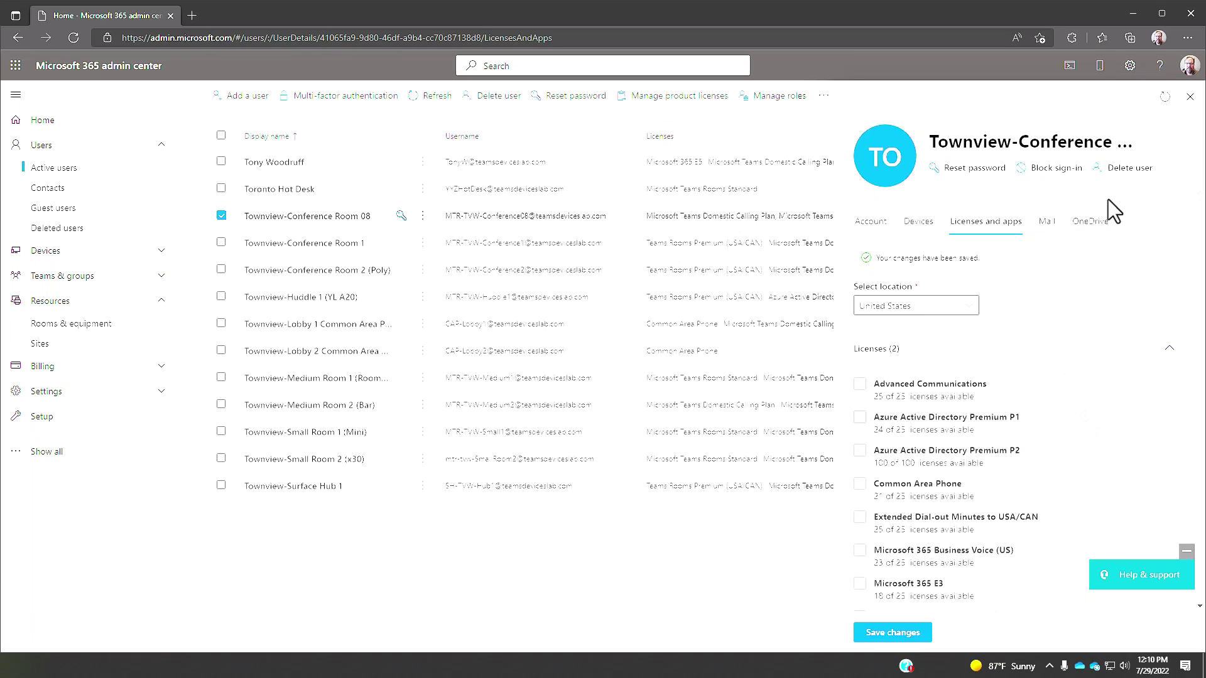
{"action": "left_click", "coordinate": [1190, 97]}
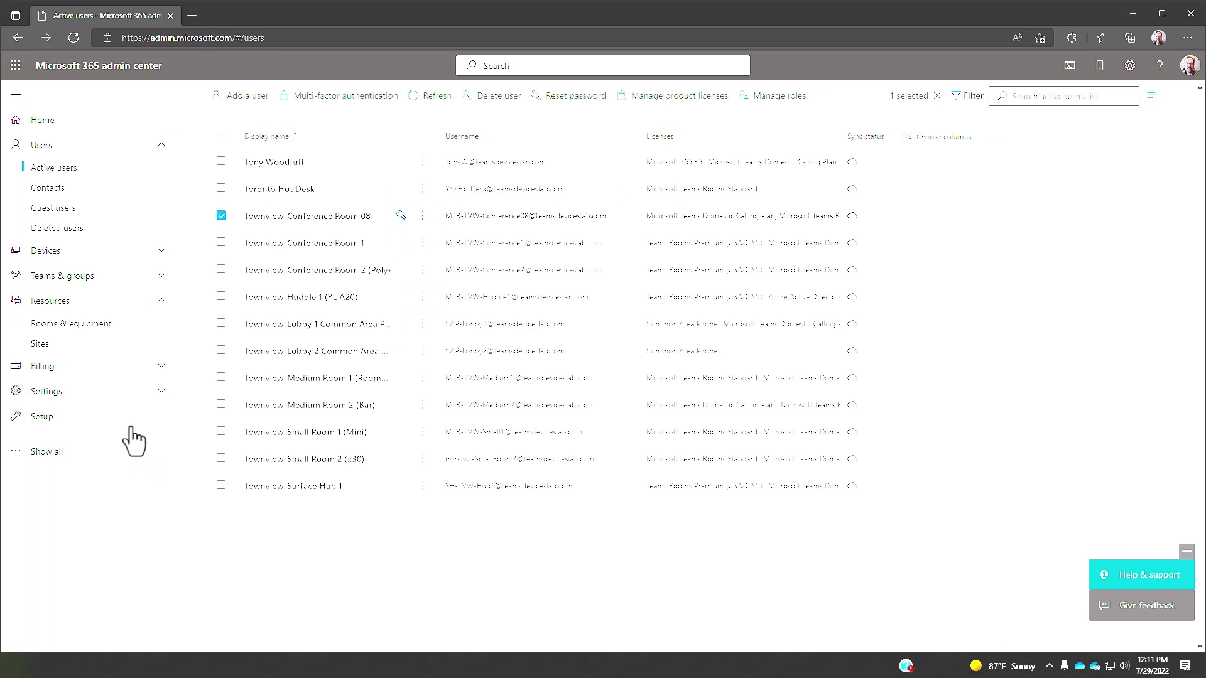
- Open the Exchange admin center Resources list and Townview-Conference Room 08's details
{"action": "left_click", "coordinate": [45, 452]}
{"action": "scroll", "coordinate": [67, 488], "scroll_direction": "down", "scroll_amount": 3}
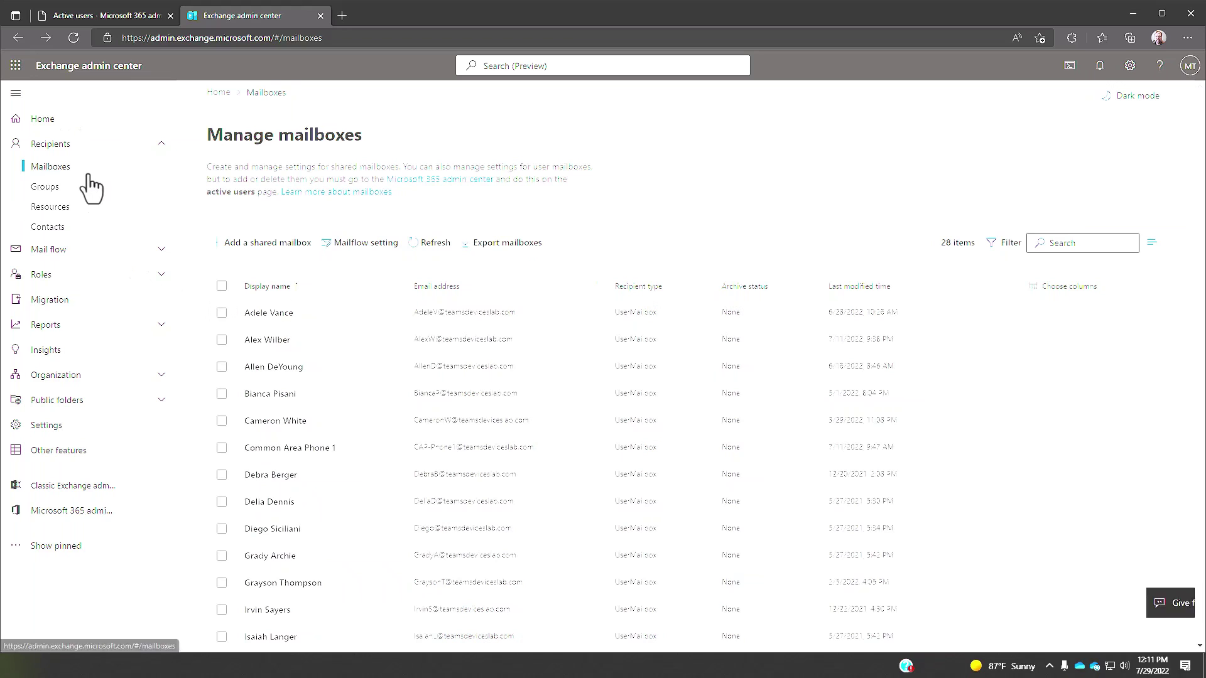
{"action": "left_click", "coordinate": [76, 207]}
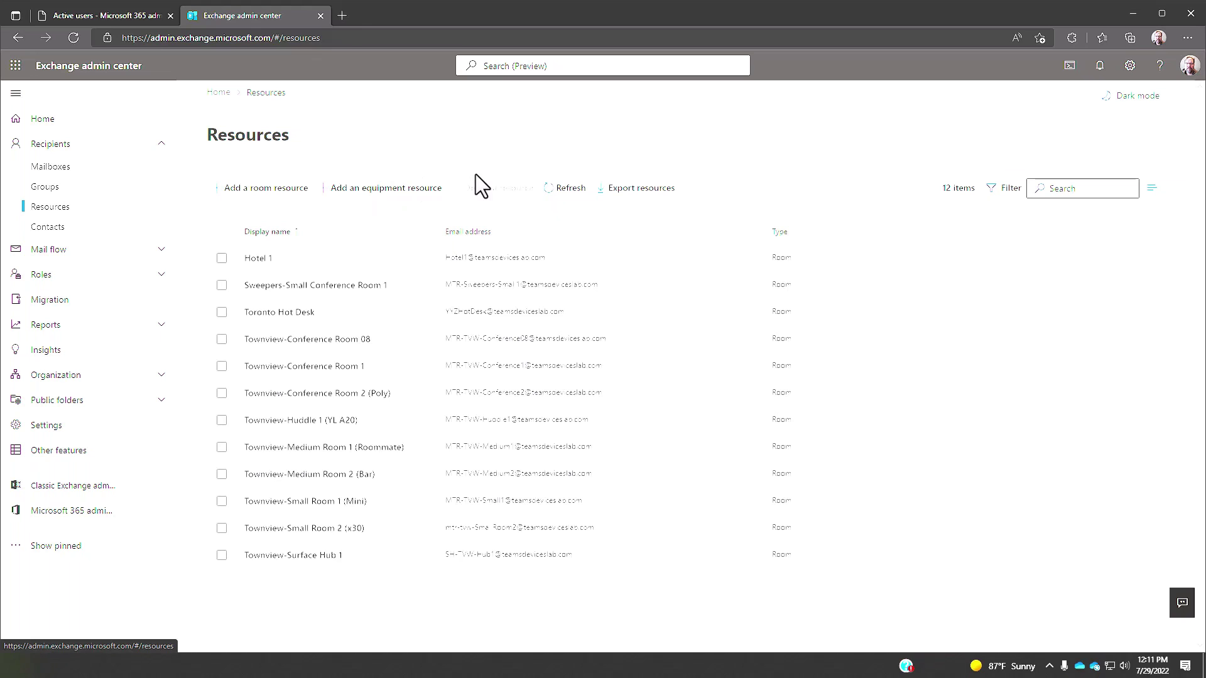
{"action": "left_click", "coordinate": [308, 339]}
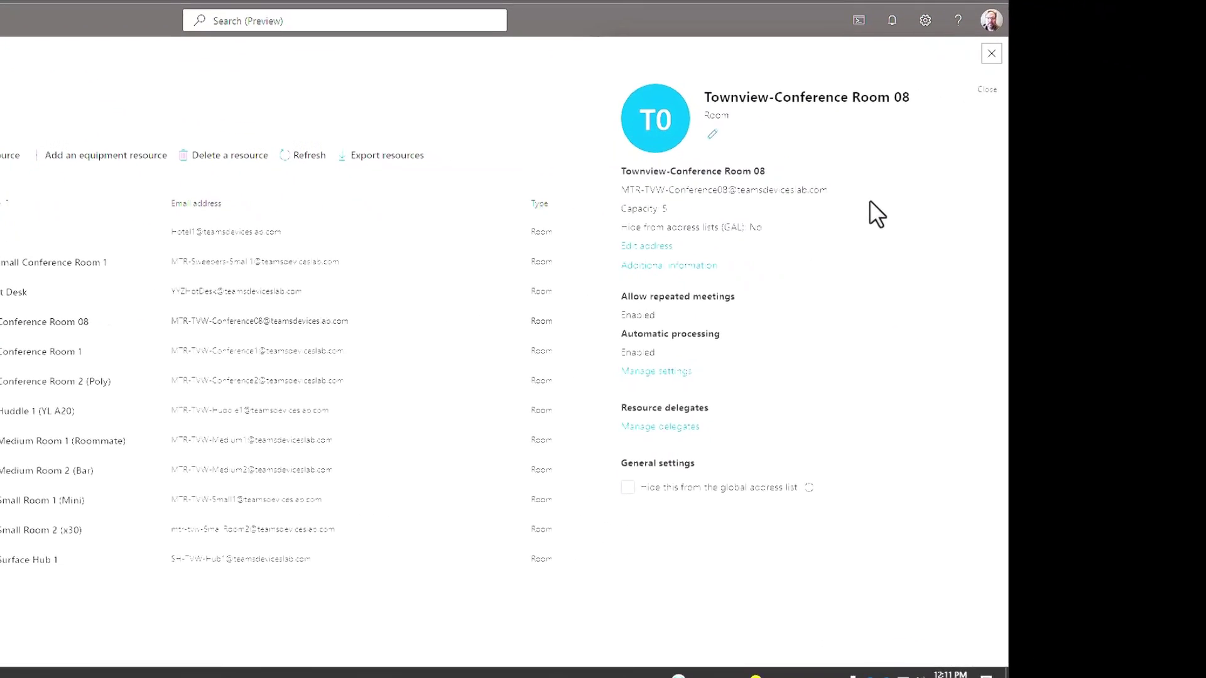
- Mark Townview-Conference Room 08 as wheelchair accessible in its Additional information form
{"action": "left_click", "coordinate": [467, 227]}
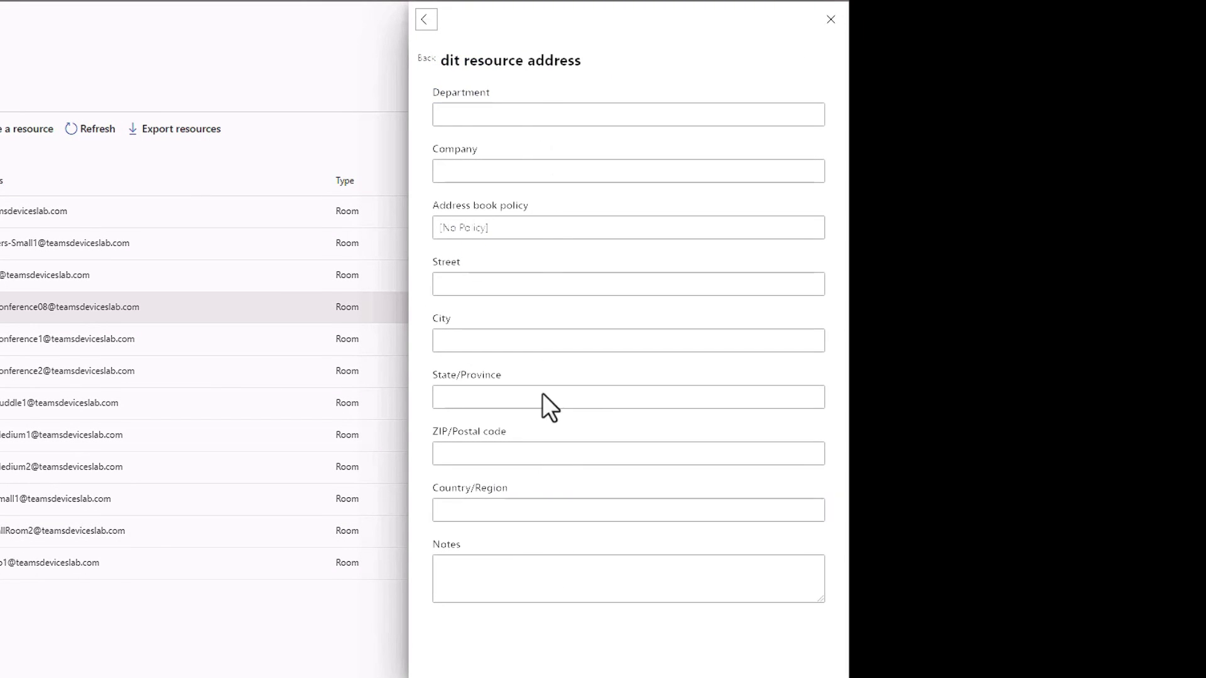
{"action": "left_click", "coordinate": [427, 21]}
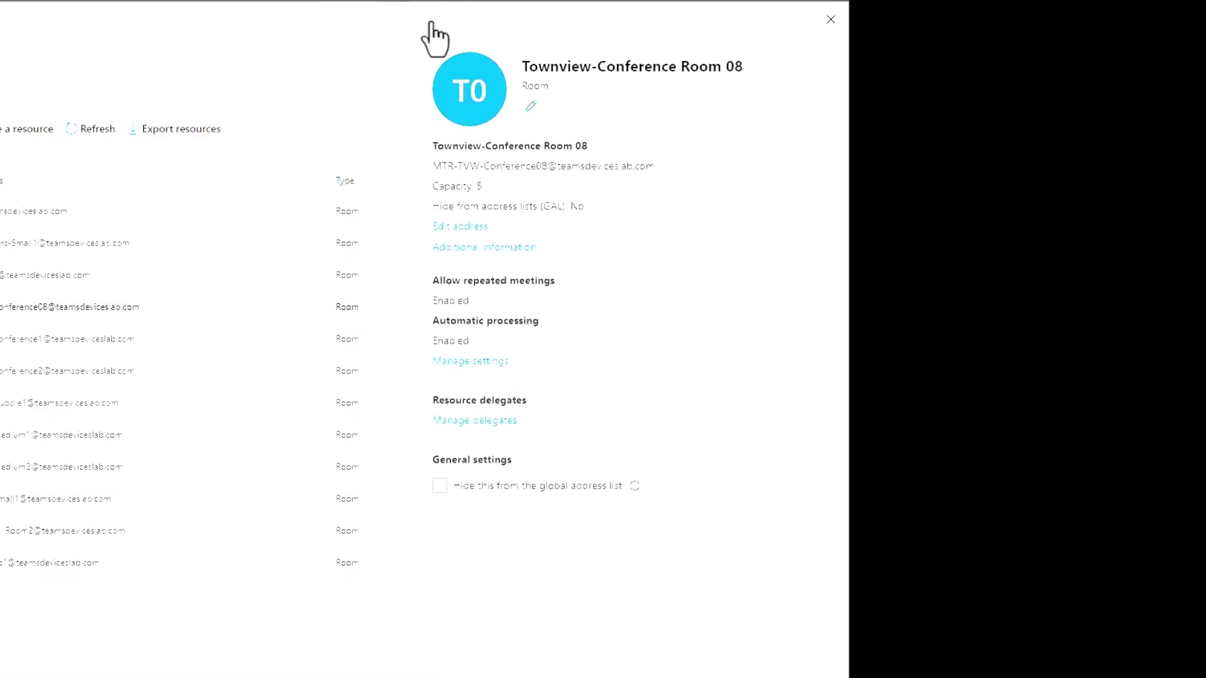
{"action": "left_click", "coordinate": [517, 250]}
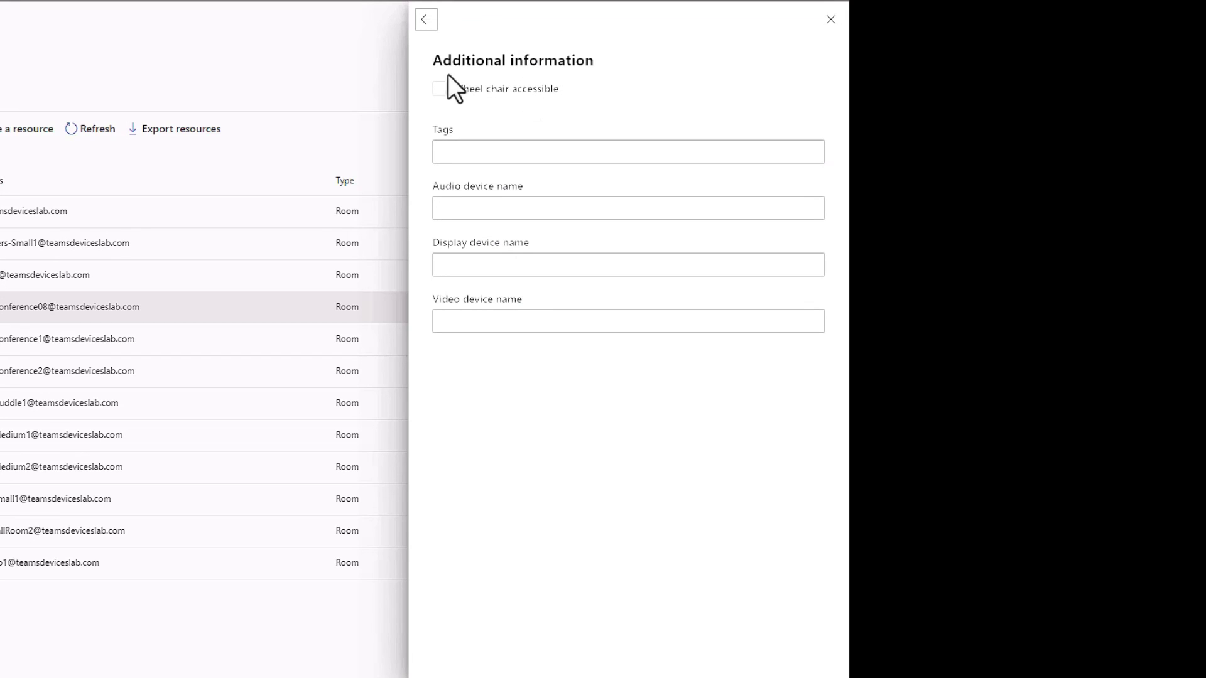
{"action": "left_click", "coordinate": [440, 89]}
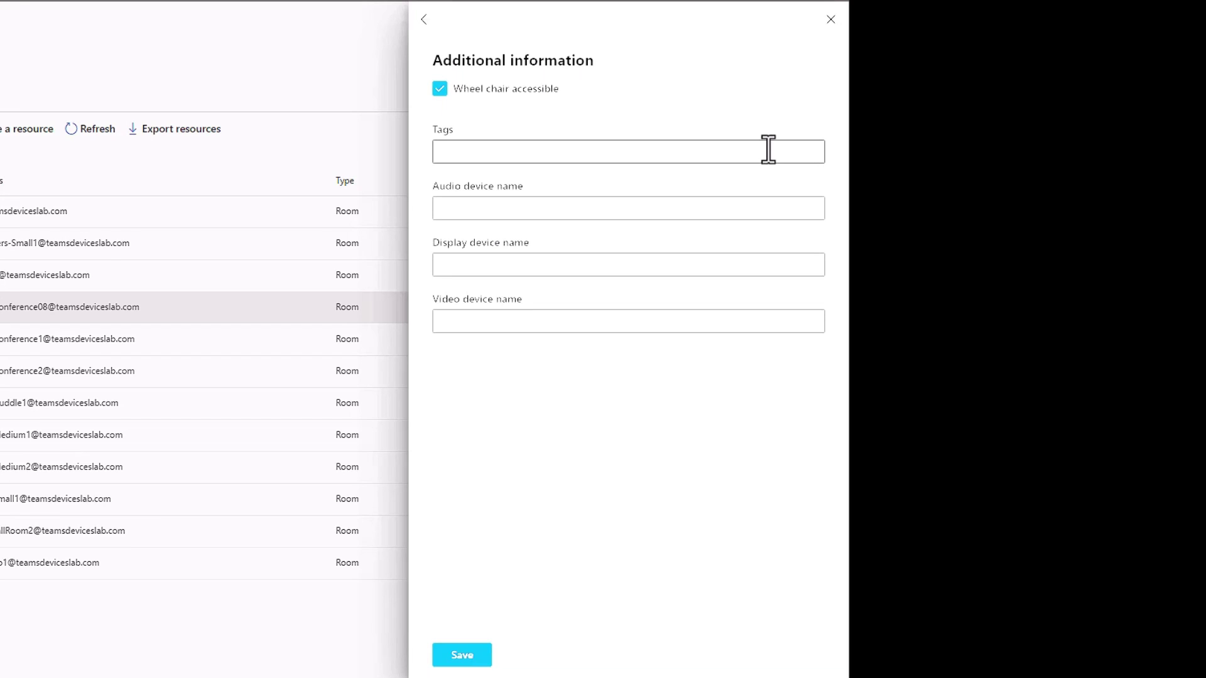
- Save the room's display device name as 'Dual monitors', then open its booking options for editing
{"action": "left_click", "coordinate": [566, 259]}
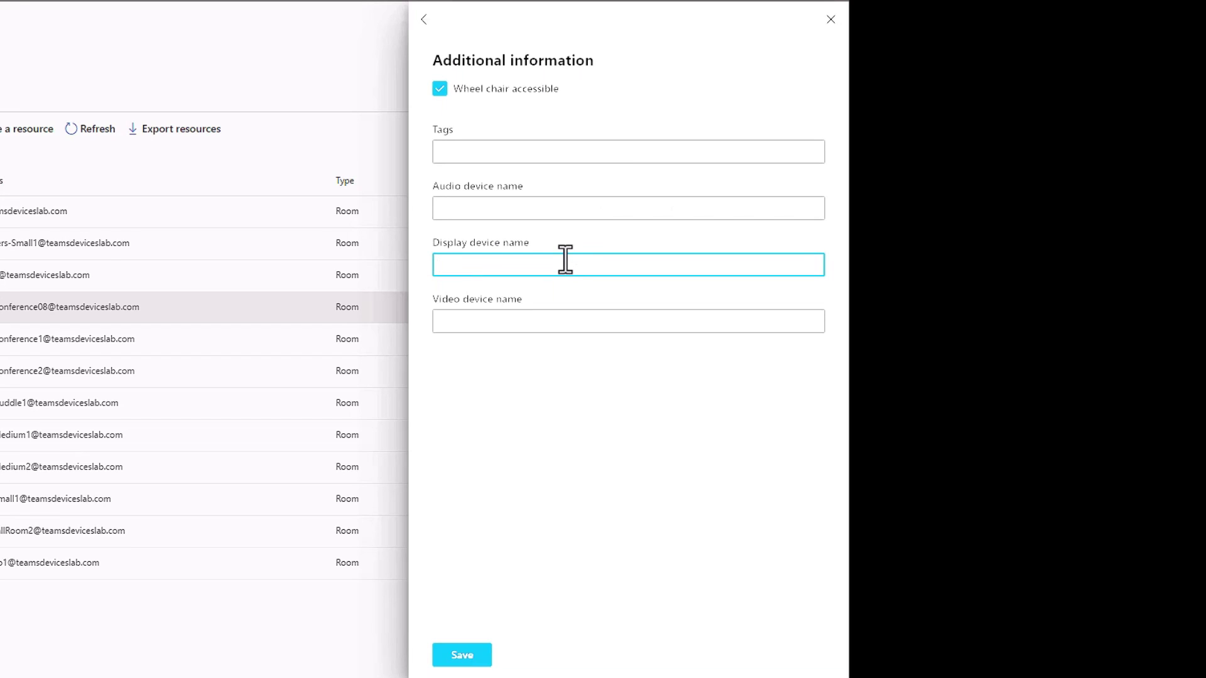
{"action": "type", "text": "Dual monitors"}
{"action": "key", "text": "BackSpace"}
{"action": "key", "text": "BackSpace"}
{"action": "type", "text": "s"}
{"action": "left_click", "coordinate": [462, 656]}
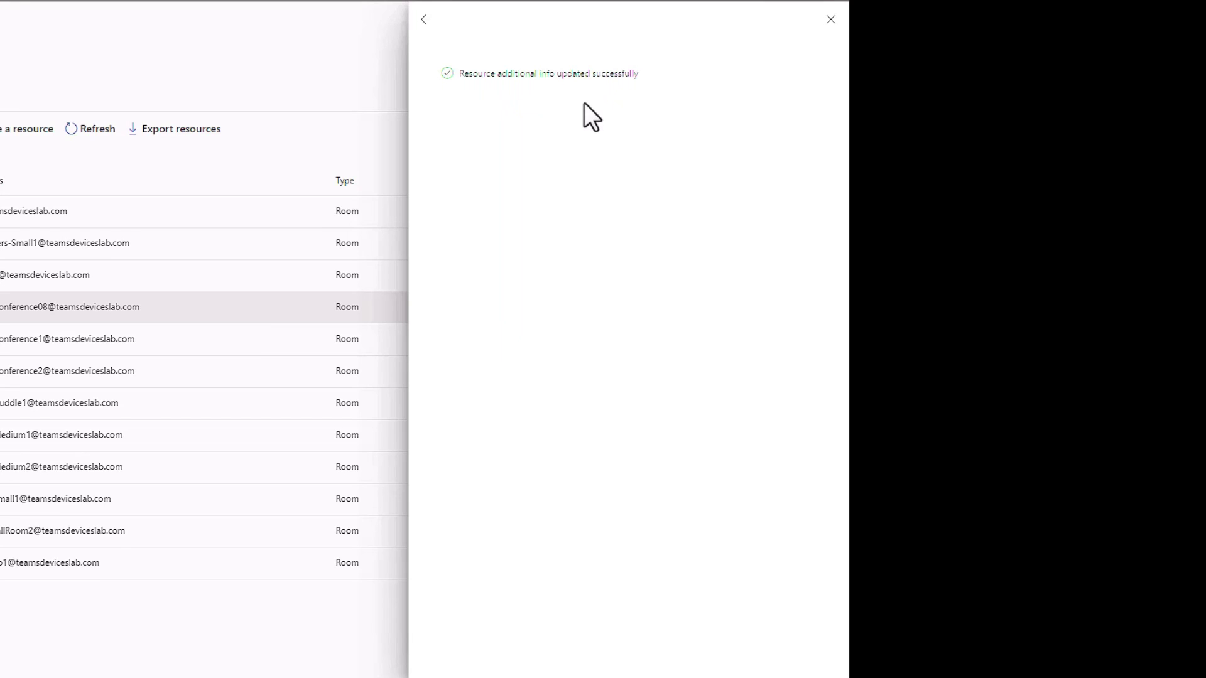
{"action": "left_click", "coordinate": [426, 24]}
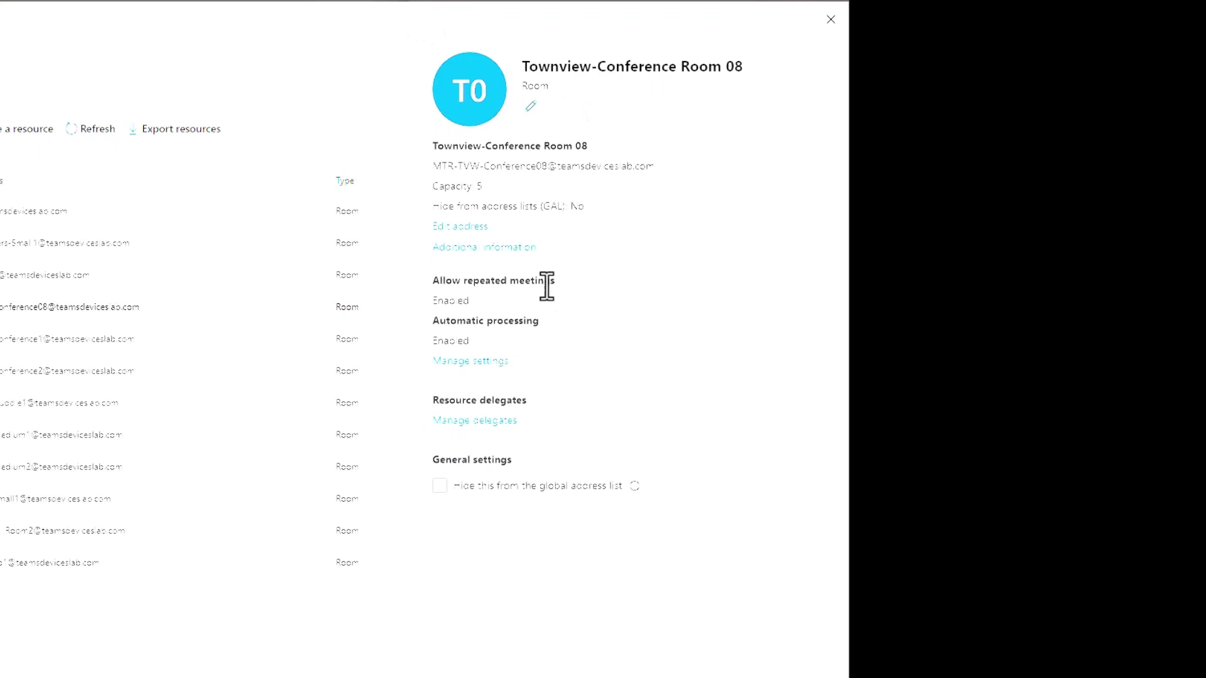
{"action": "left_click", "coordinate": [465, 369]}
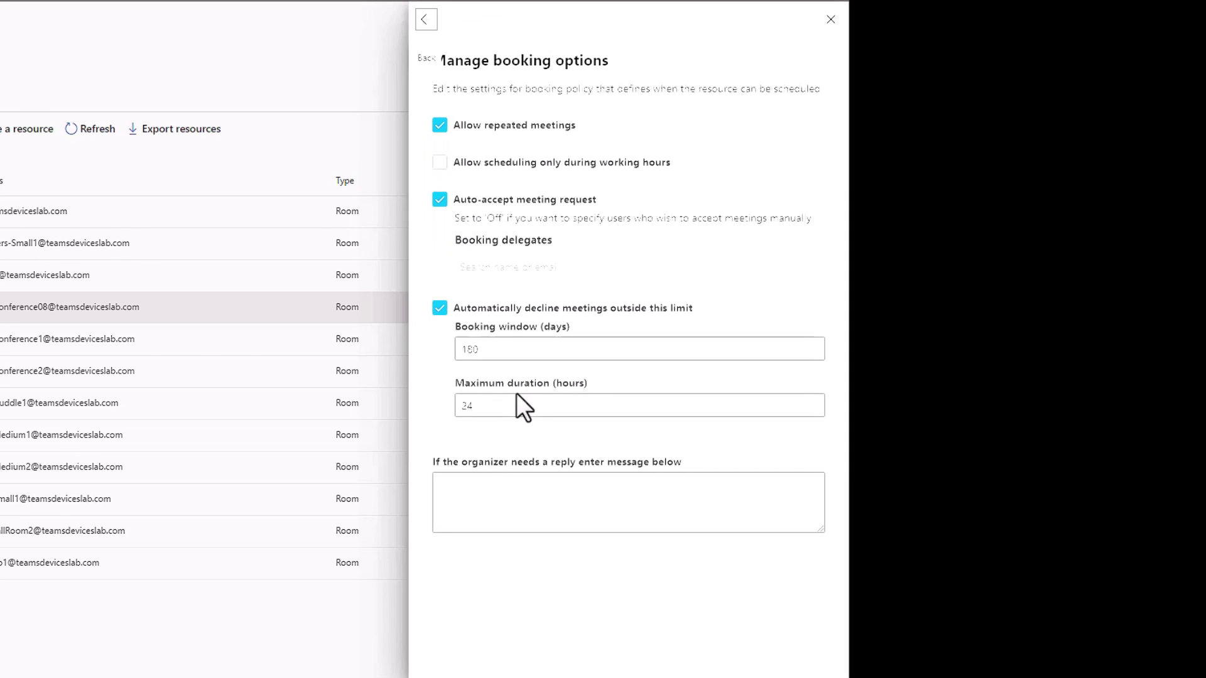
- Add a reply message telling organizers to call room support at its phone number, and save
{"action": "left_click", "coordinate": [534, 506]}
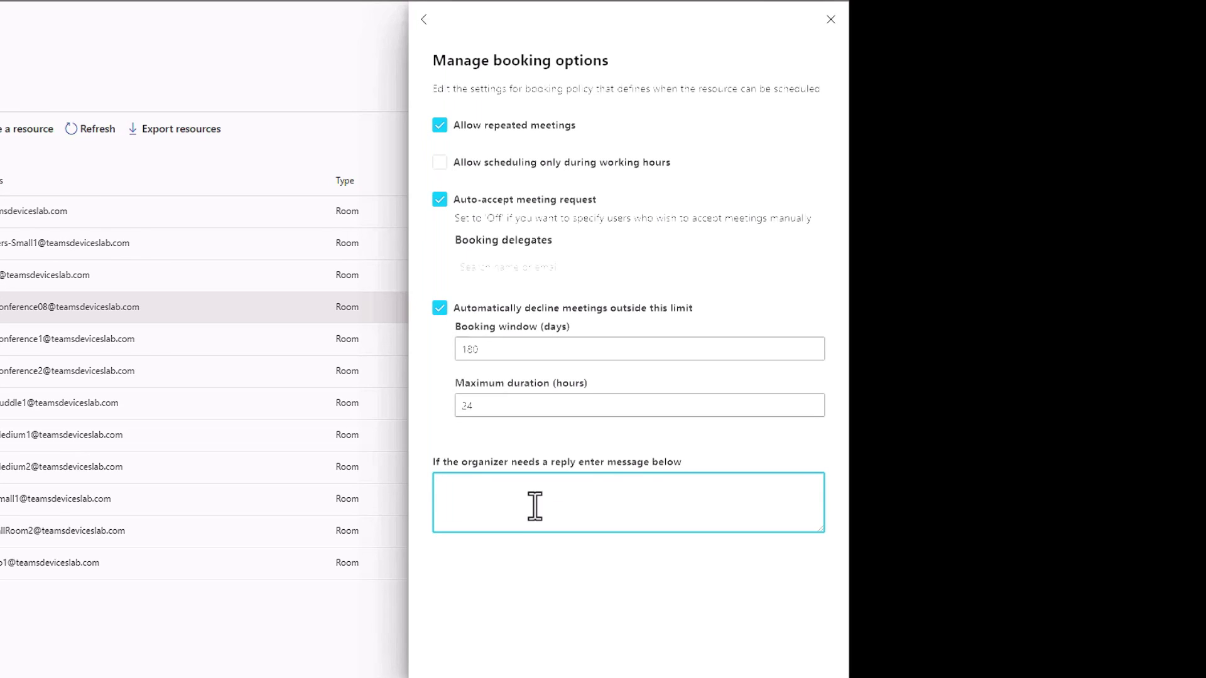
{"action": "type", "text": "For room "}
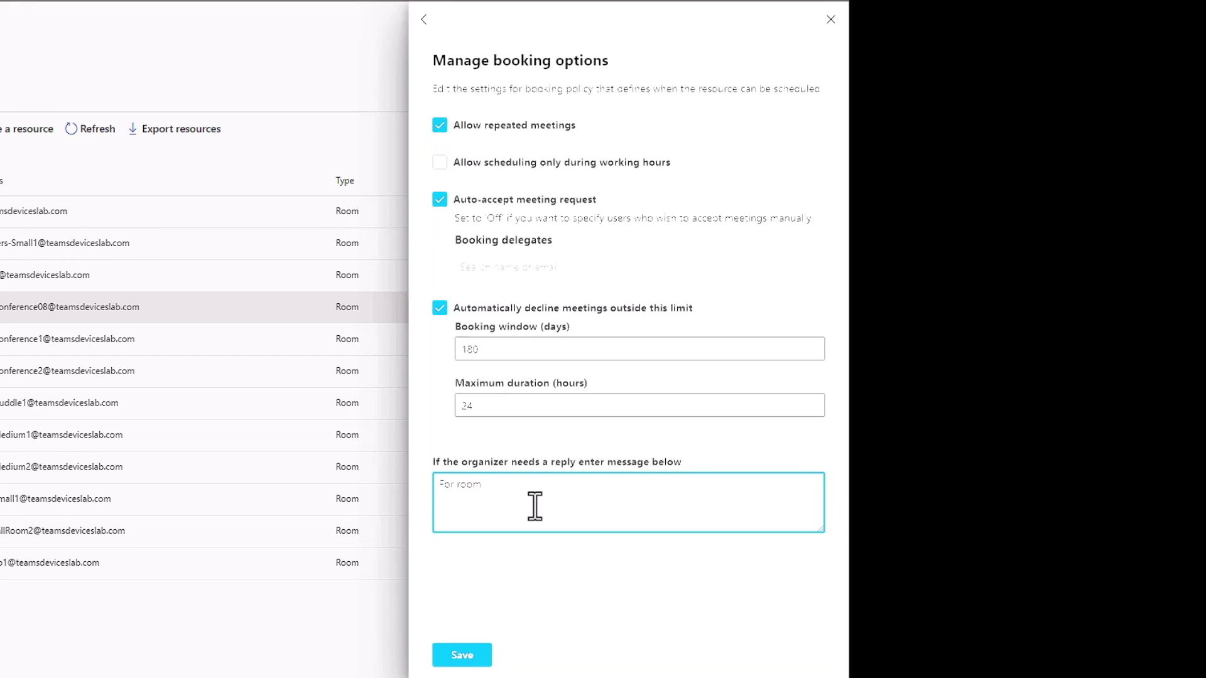
{"action": "type", "text": "support call 1-812-5551212"}
{"action": "left_click", "coordinate": [463, 655]}
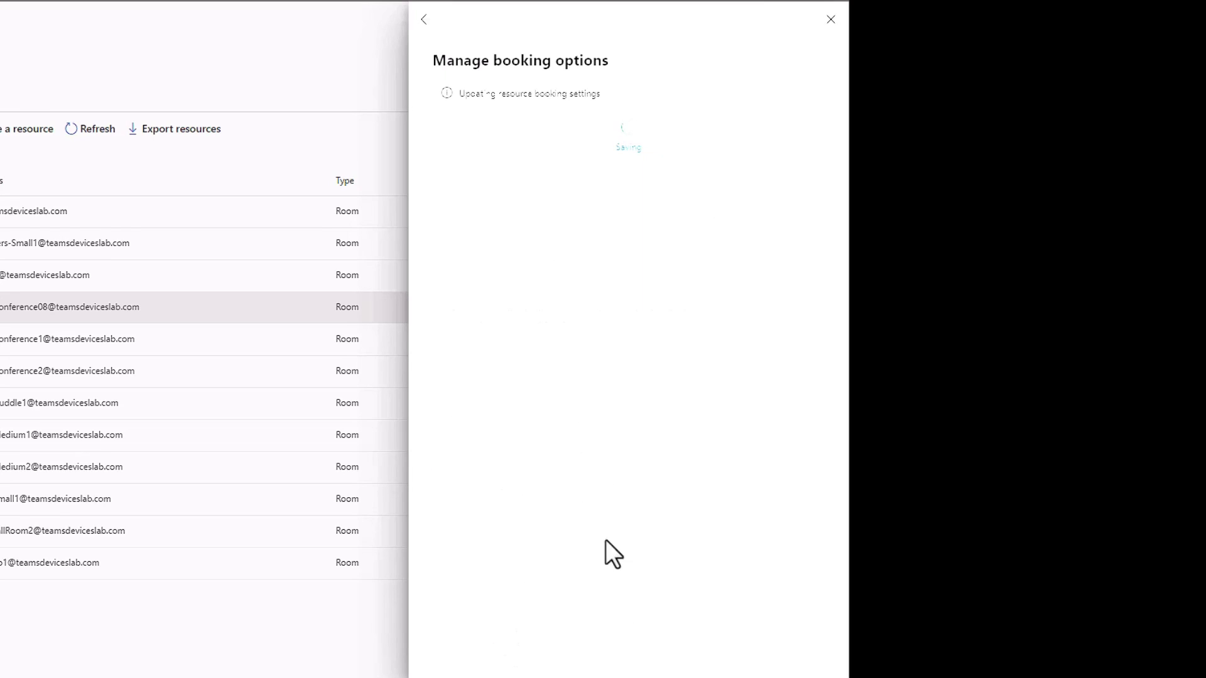
{"action": "left_click", "coordinate": [425, 19]}
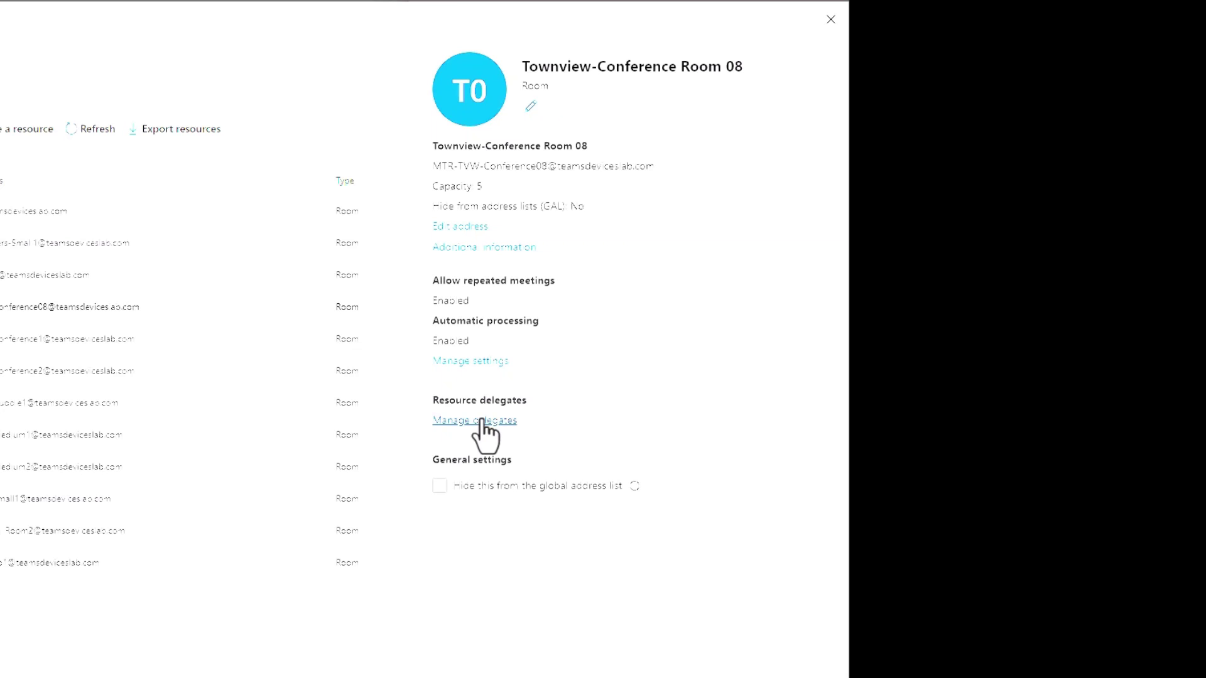
- Reopen booking options and uncheck auto-accept to view booking delegates, then close without saving
{"action": "left_click", "coordinate": [474, 361]}
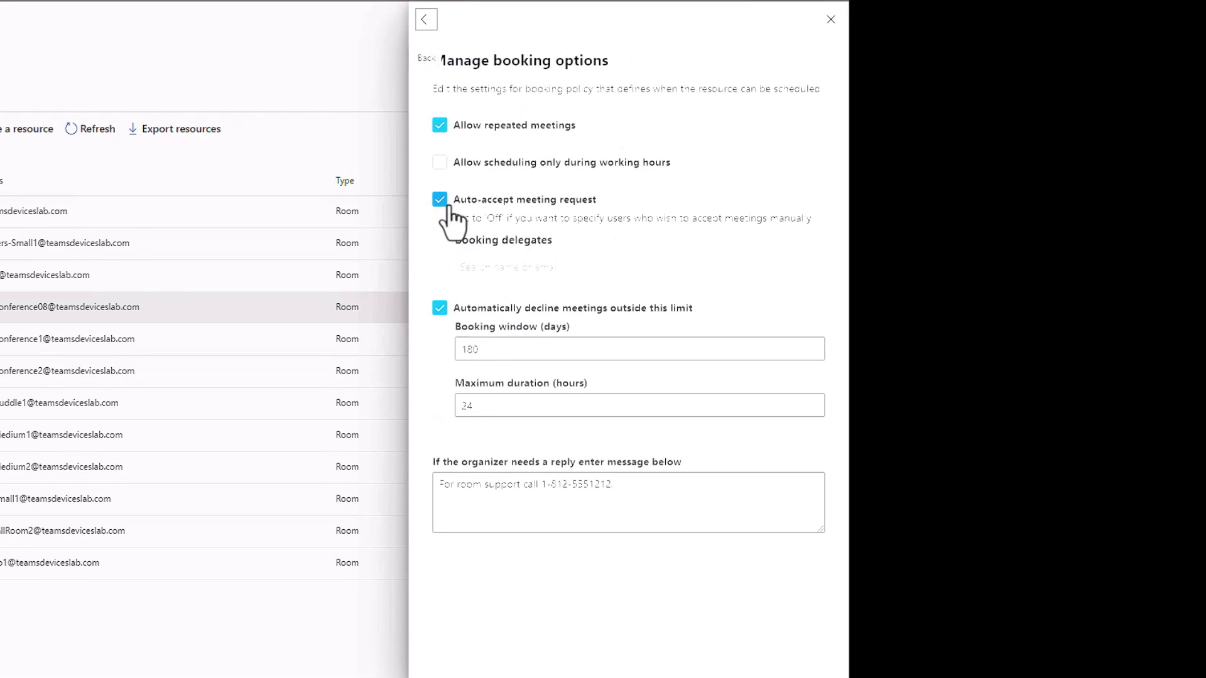
{"action": "left_click", "coordinate": [439, 199]}
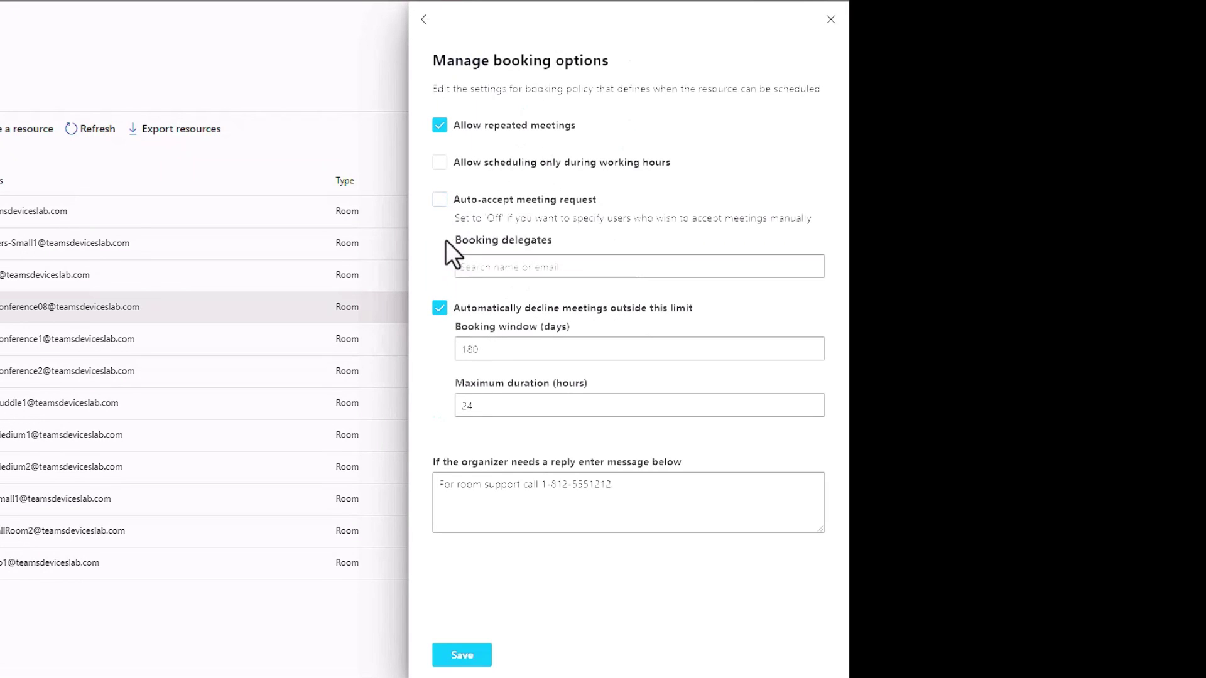
{"action": "left_click", "coordinate": [563, 272]}
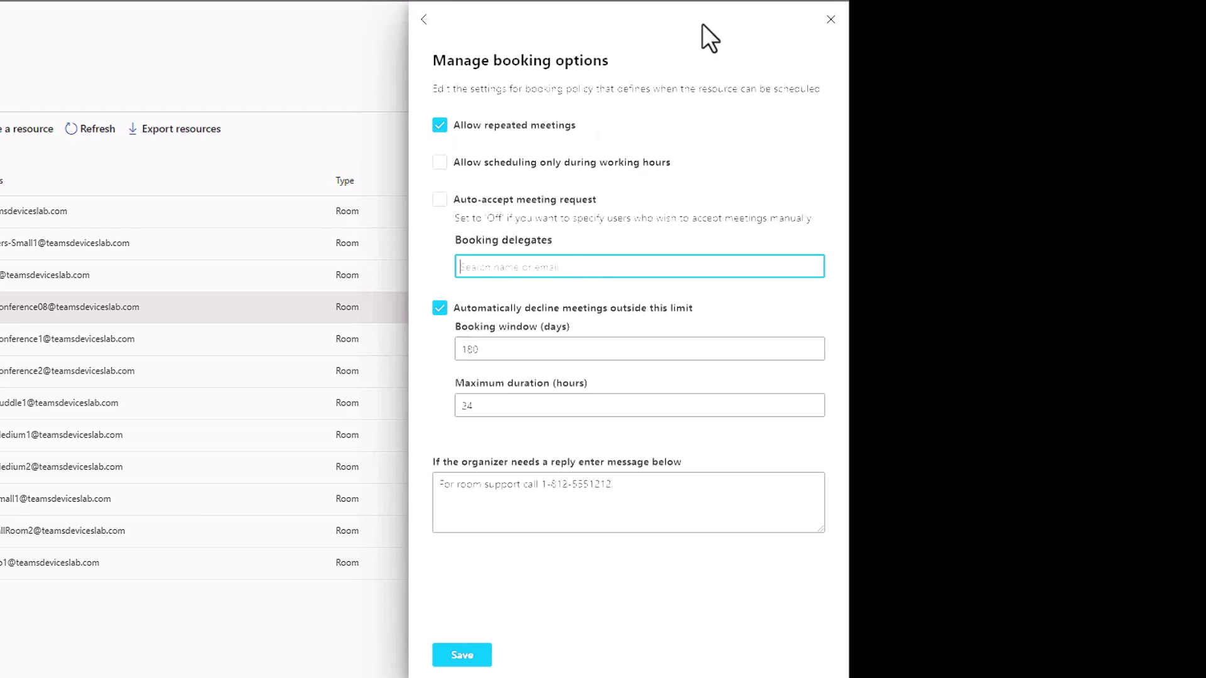
{"action": "left_click", "coordinate": [831, 20]}
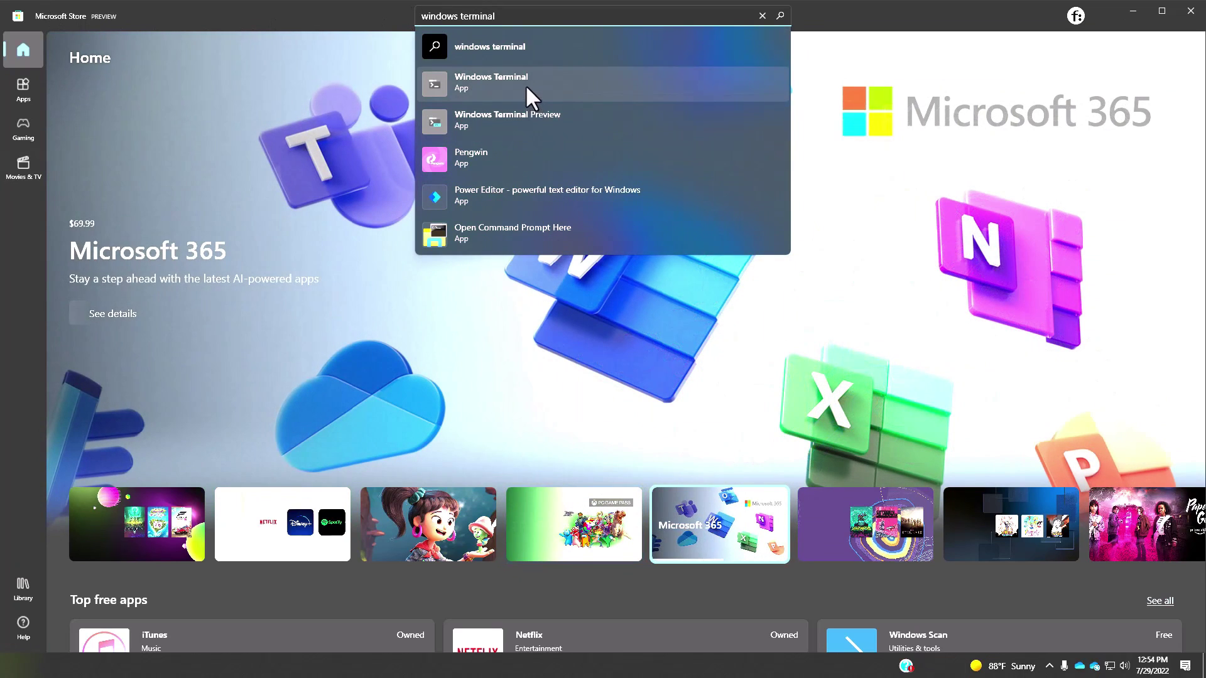
- Open the Windows Terminal app page in Microsoft Store, then close the Store
{"action": "left_click", "coordinate": [512, 80]}
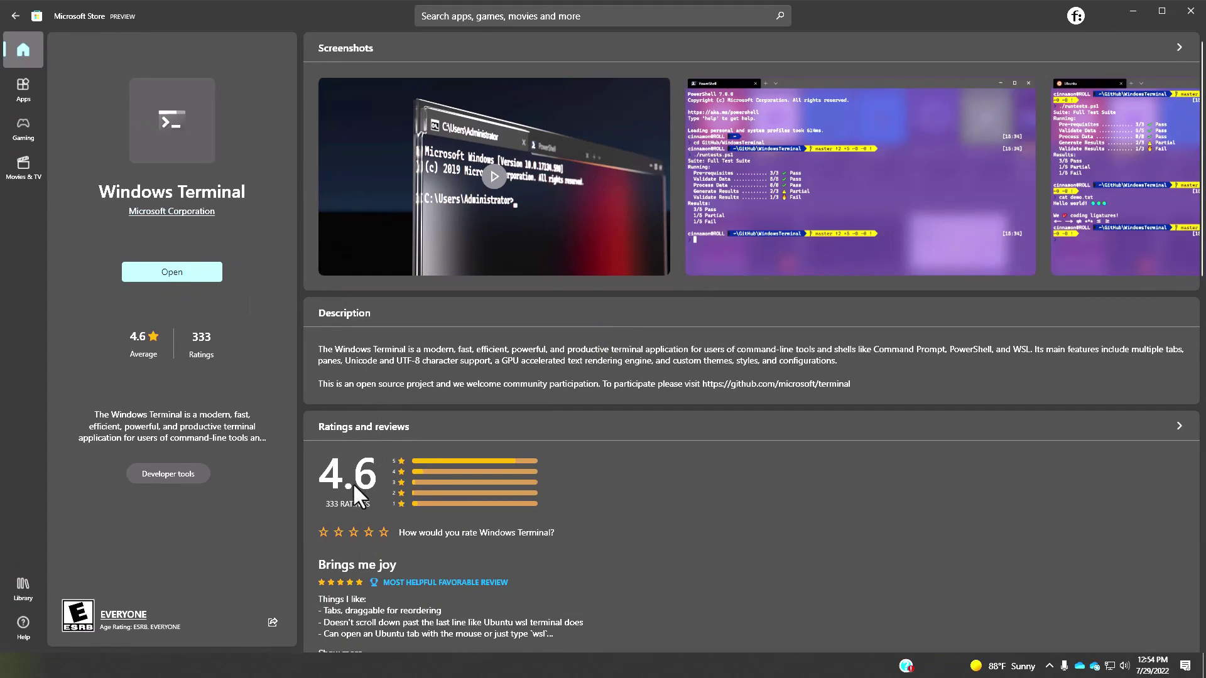
{"action": "left_click", "coordinate": [1184, 14]}
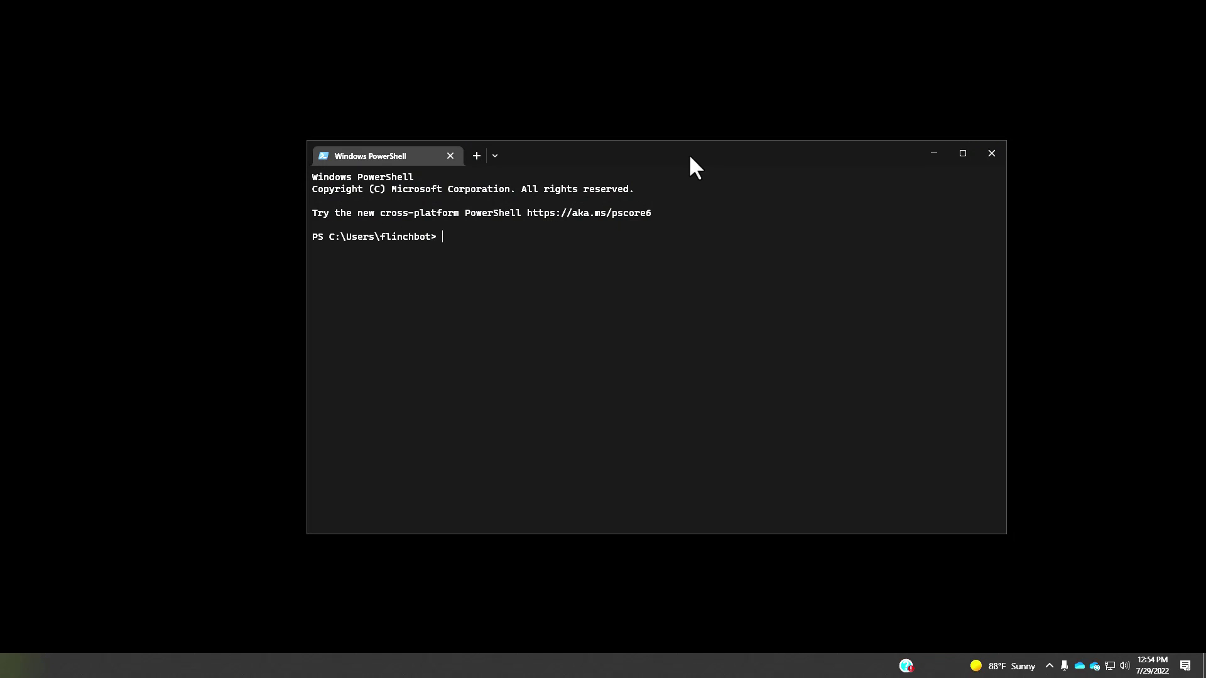
- Set the Windows PowerShell profile to always run as Administrator, save it, and restart Terminal
{"action": "left_click", "coordinate": [493, 156]}
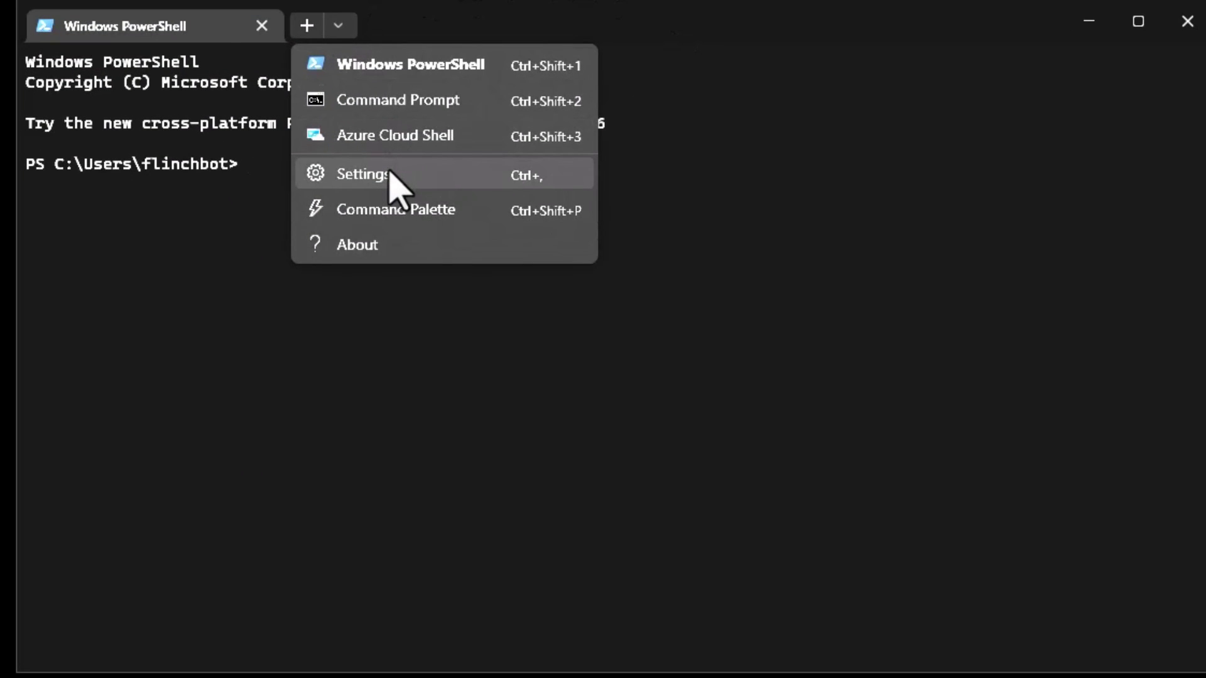
{"action": "left_click", "coordinate": [390, 175]}
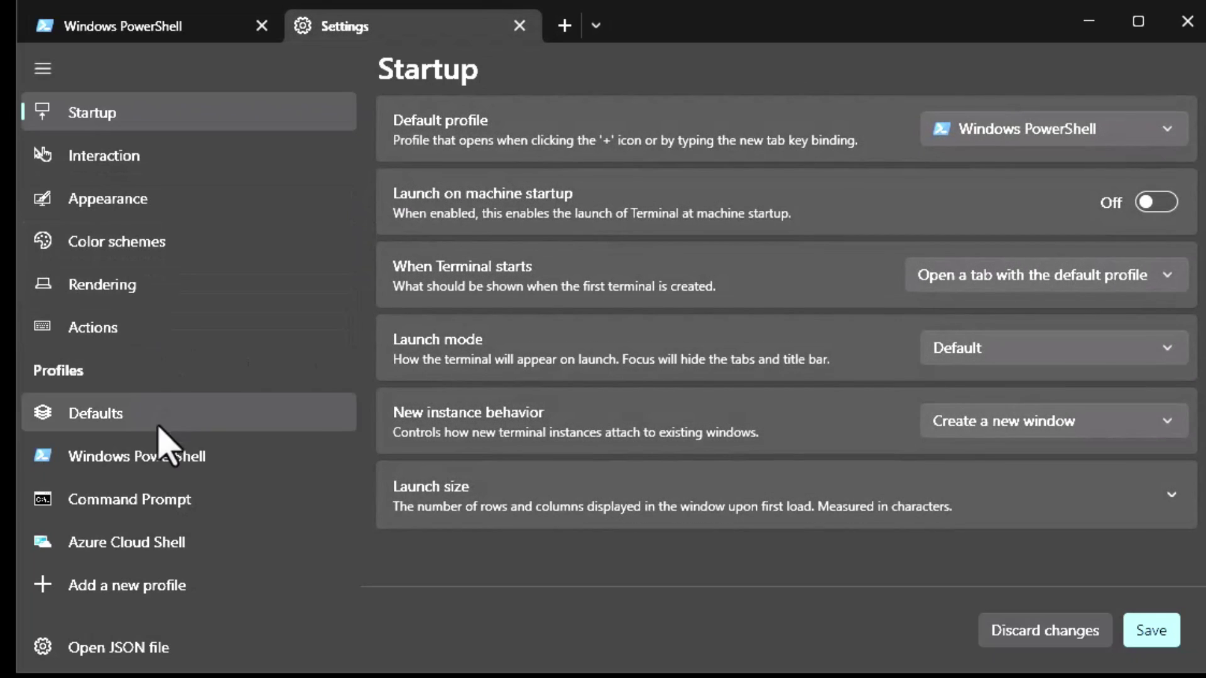
{"action": "left_click", "coordinate": [143, 460]}
{"action": "scroll", "coordinate": [802, 390], "scroll_direction": "down", "scroll_amount": 2}
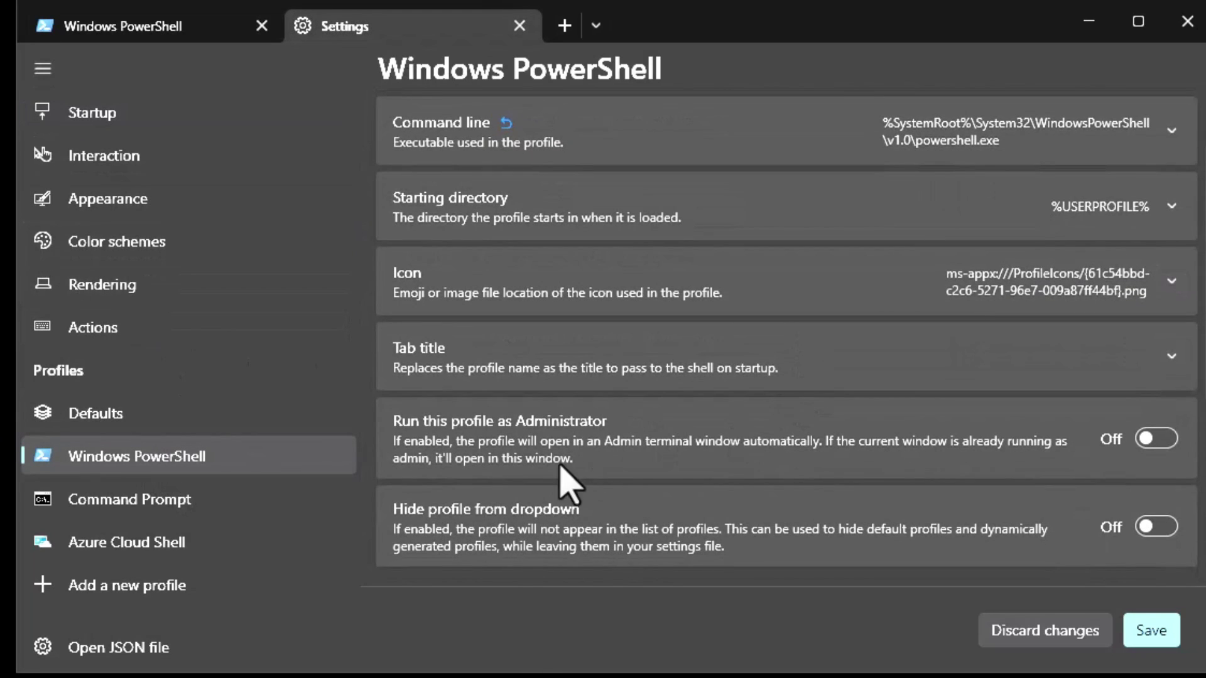
{"action": "left_click", "coordinate": [1167, 446]}
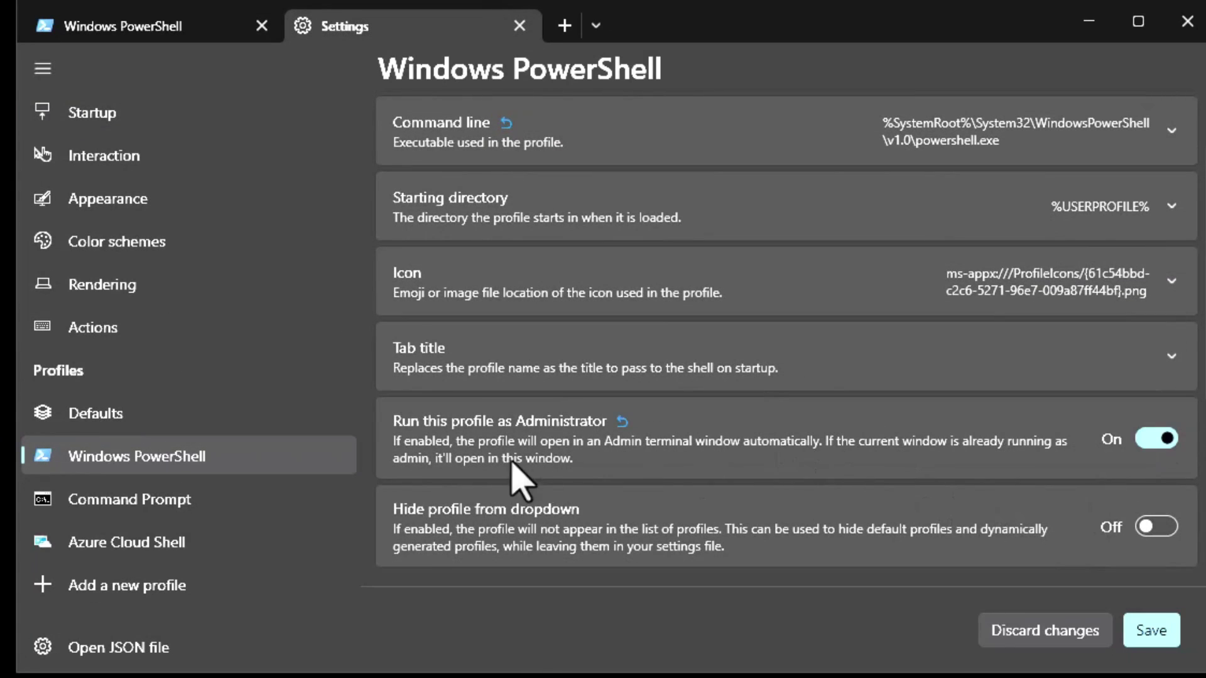
{"action": "left_click", "coordinate": [1159, 630]}
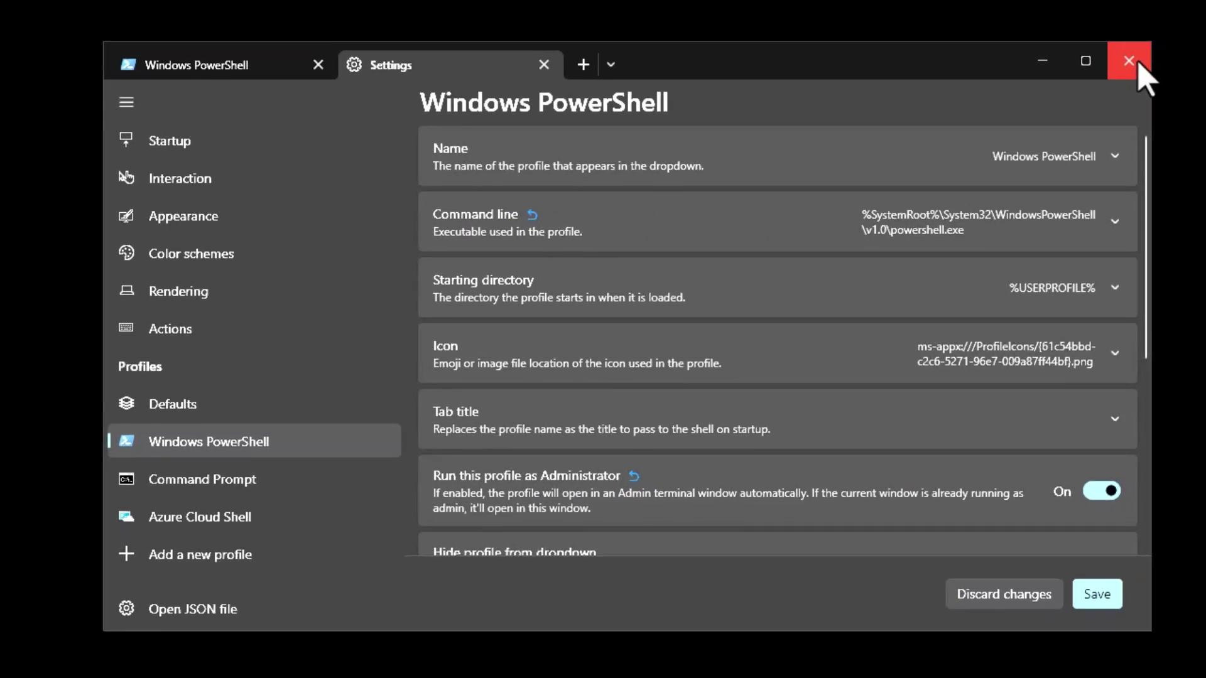
{"action": "left_click", "coordinate": [1131, 62]}
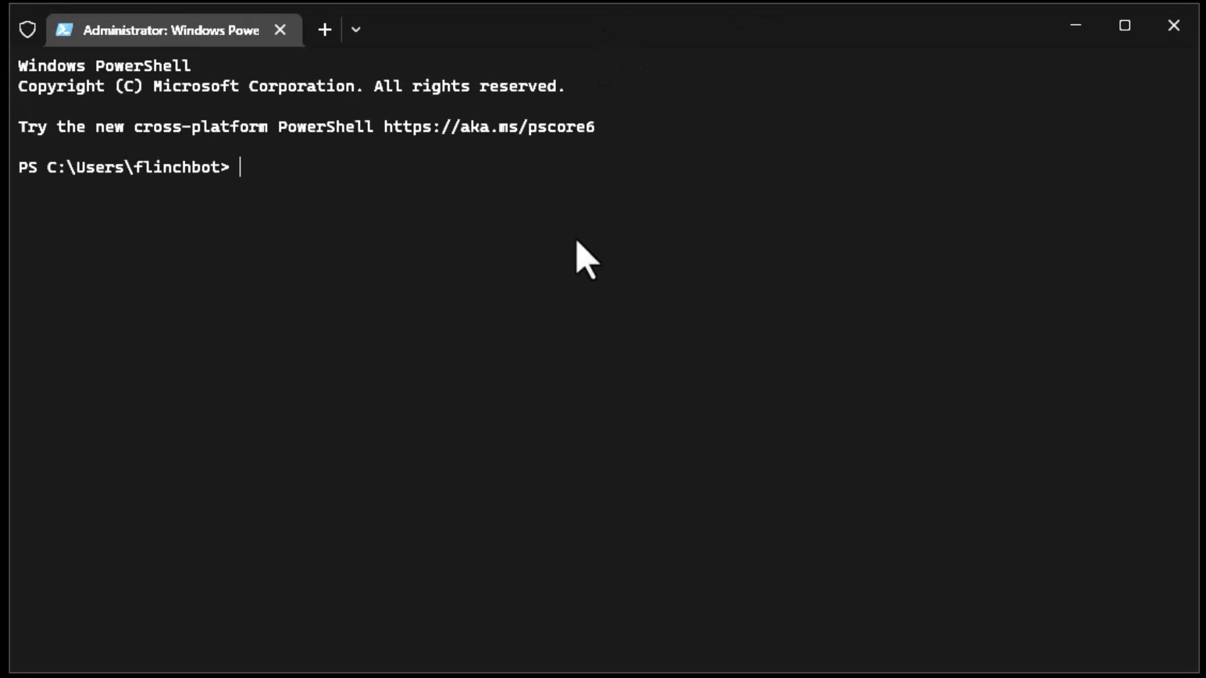
- Run Set-ExecutionPolicy -ExecutionPolicy Unrestricted, then Install-Module -Name ExchangeOnlineManagement
{"action": "type", "text": "Set-ExecutionPolicy -ExecutionPolicy Unrestricted"}
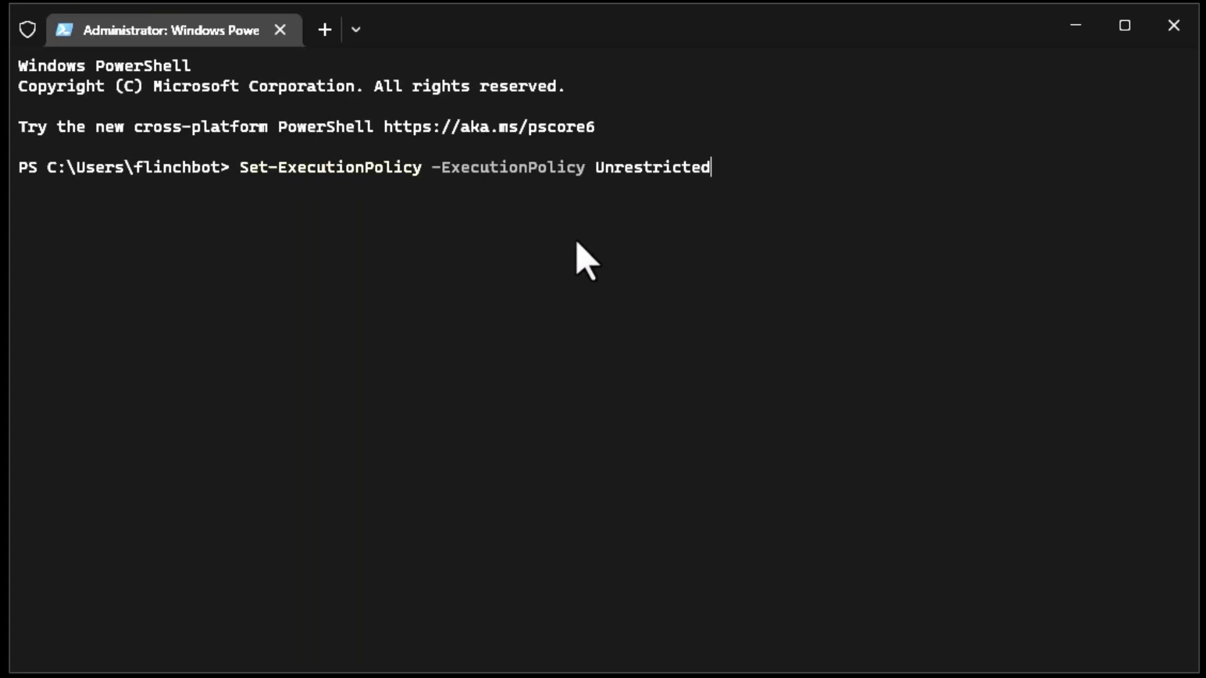
{"action": "key", "text": "Return"}
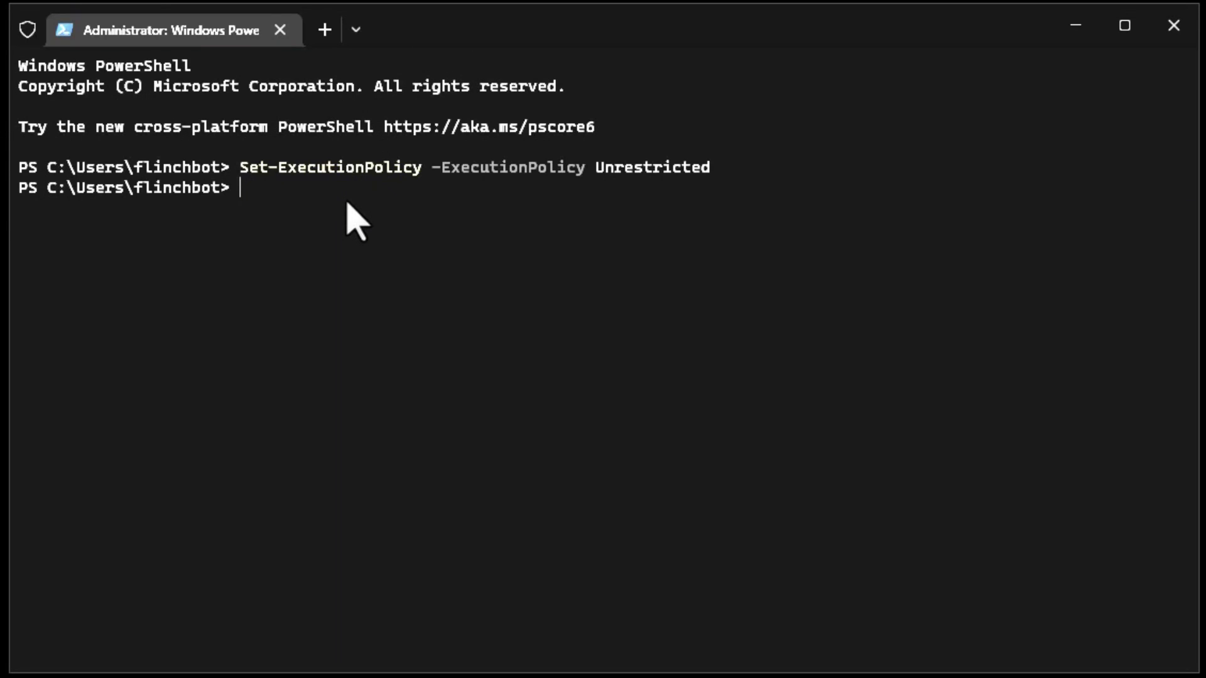
{"action": "type", "text": "Install-Module -Name ExchangeOnlineManagement"}
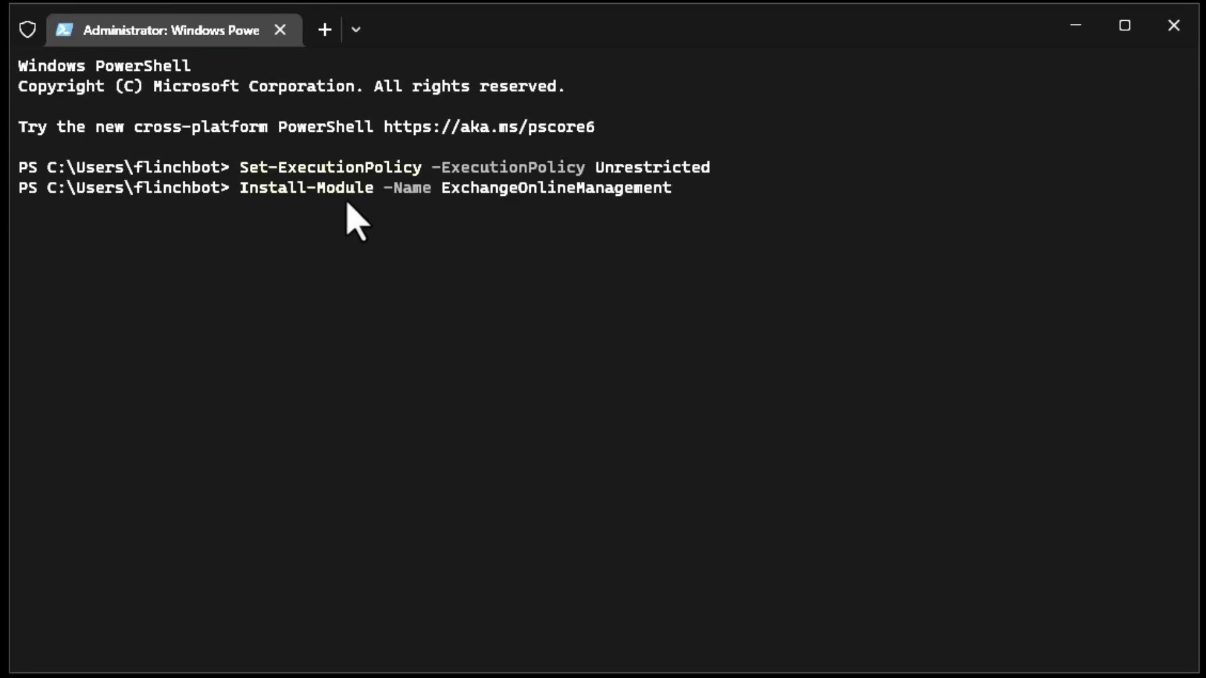
{"action": "key", "text": "Return"}
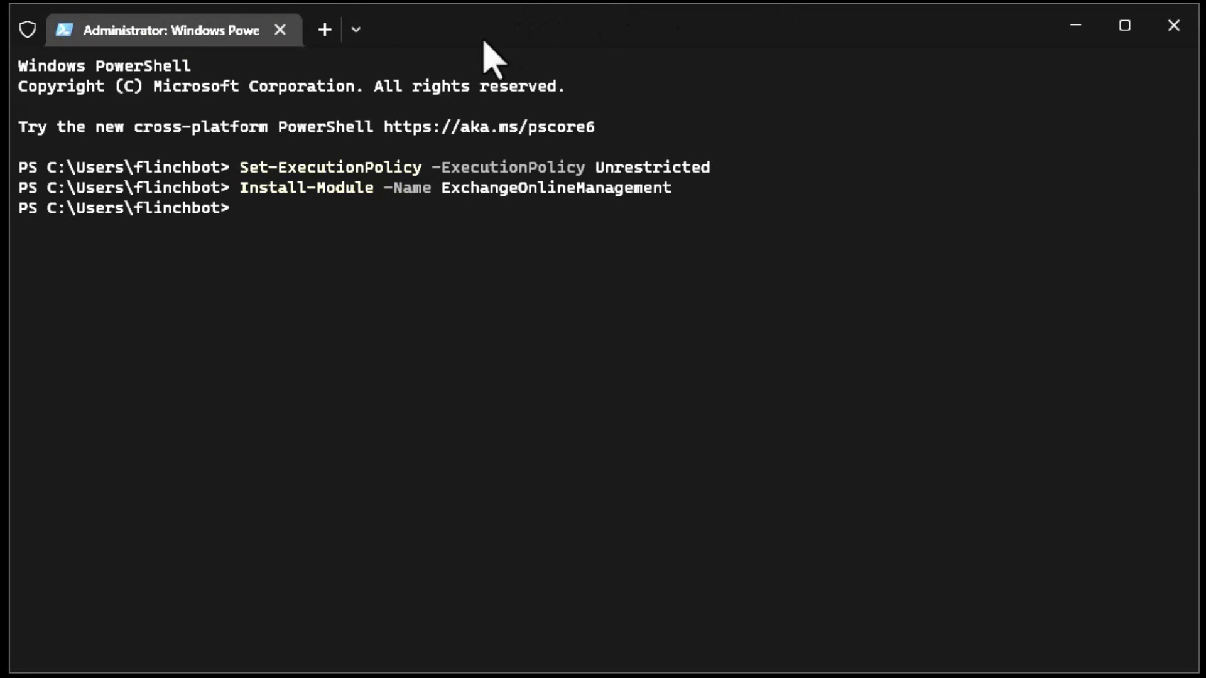
- Run Connect-ExchangeOnline and sign in with the lab tenant admin account
{"action": "type", "text": "Connect-ExchangeOnline"}
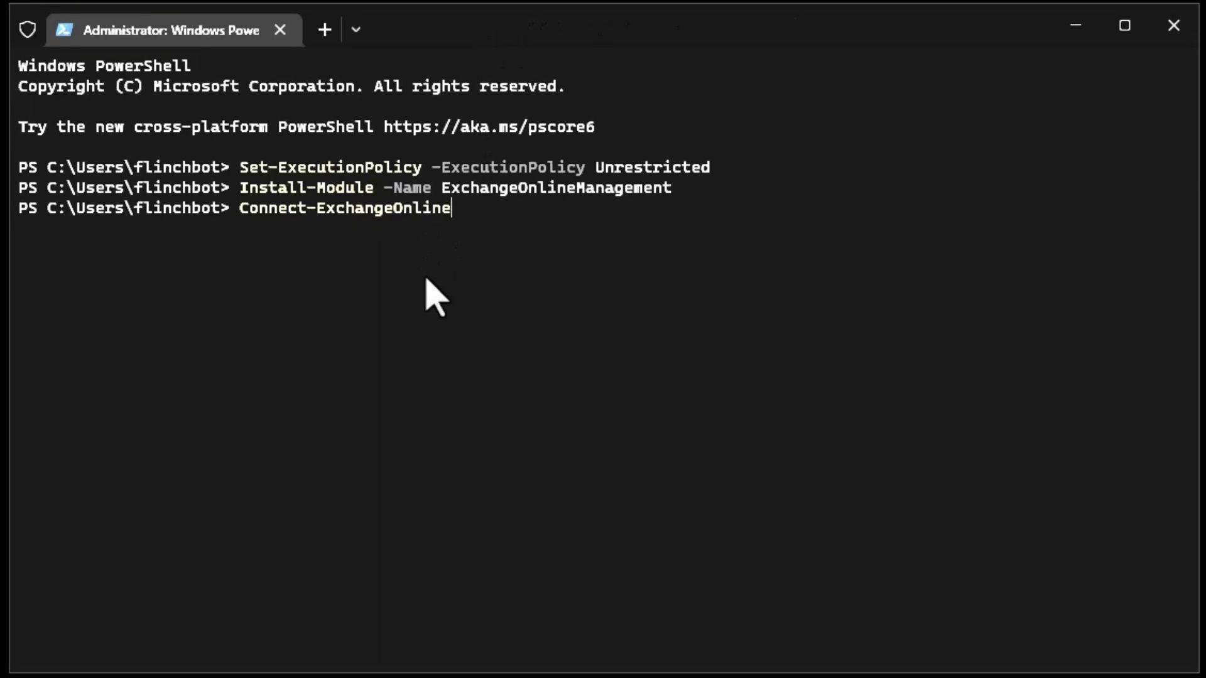
{"action": "key", "text": "Return"}
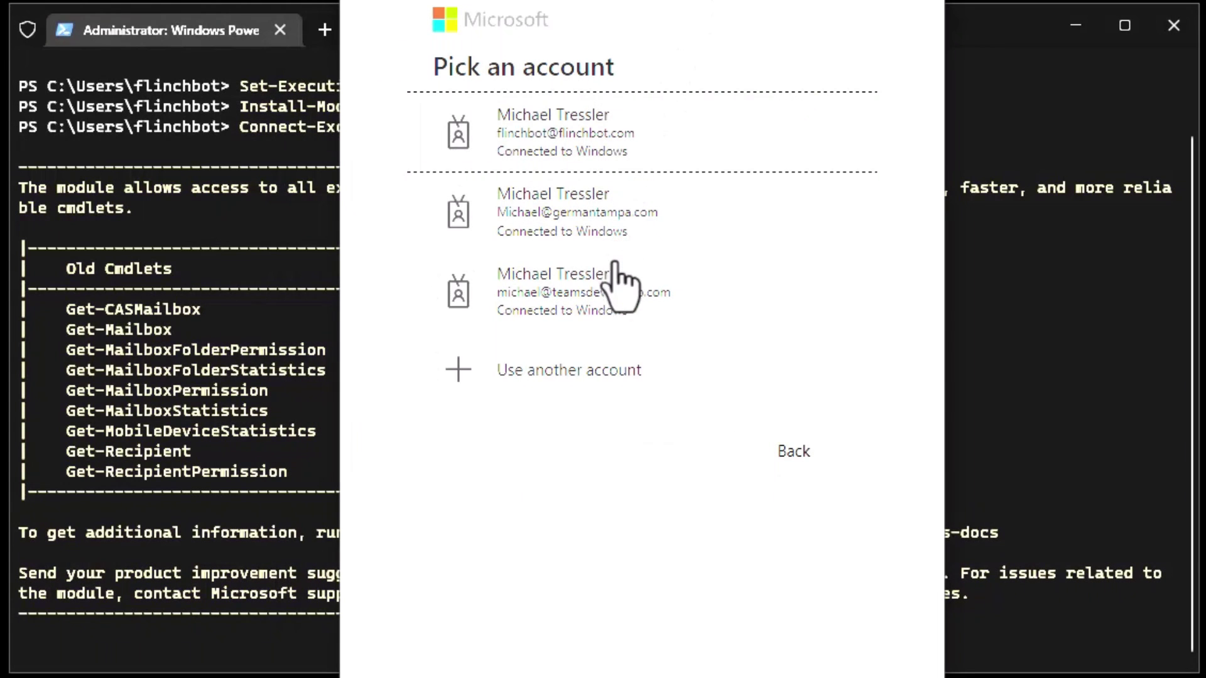
{"action": "left_click", "coordinate": [614, 296]}
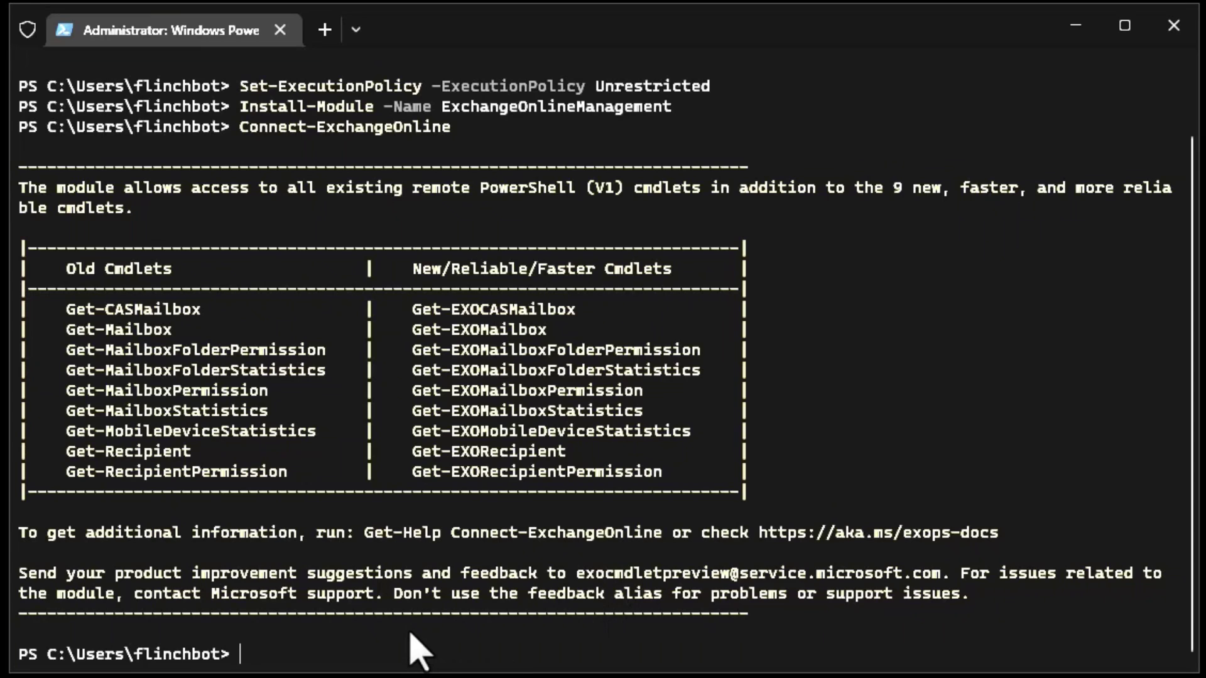
- Paste the Set-CalendarProcessing command and highlight its Identity, AutomateProcessing and AddOrganizerToSubject $false parts
{"action": "key", "text": "ctrl+v"}
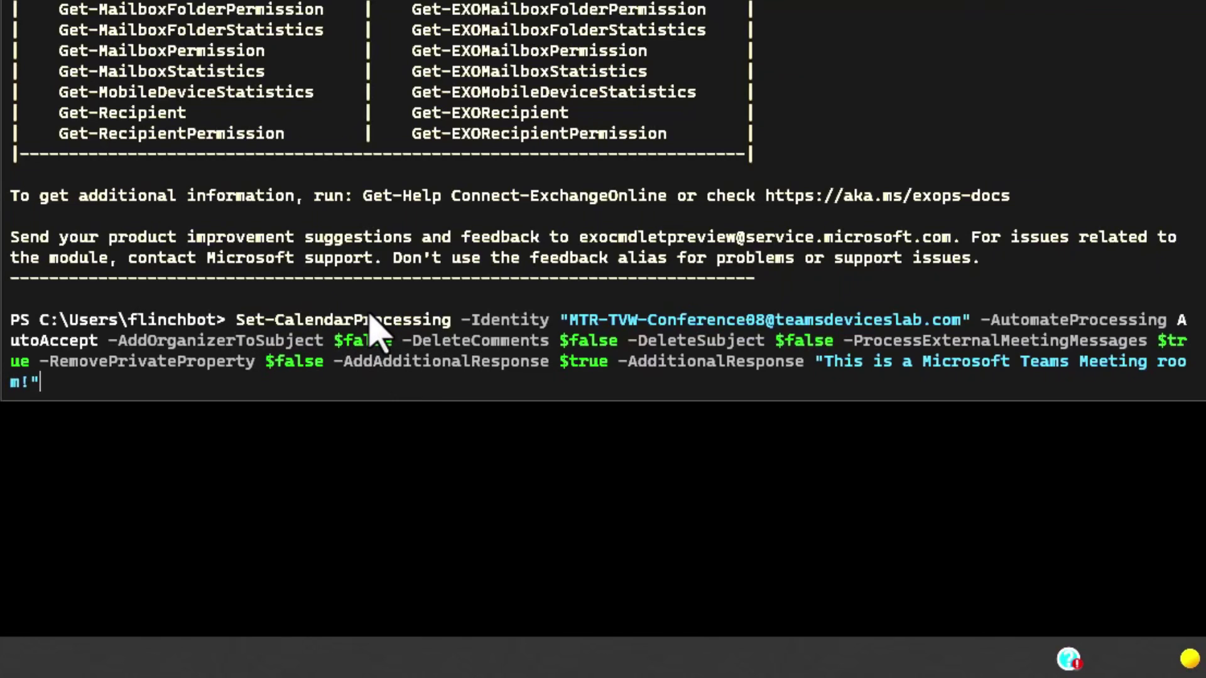
{"action": "left_click_drag", "start_coordinate": [451, 322], "coordinate": [851, 333]}
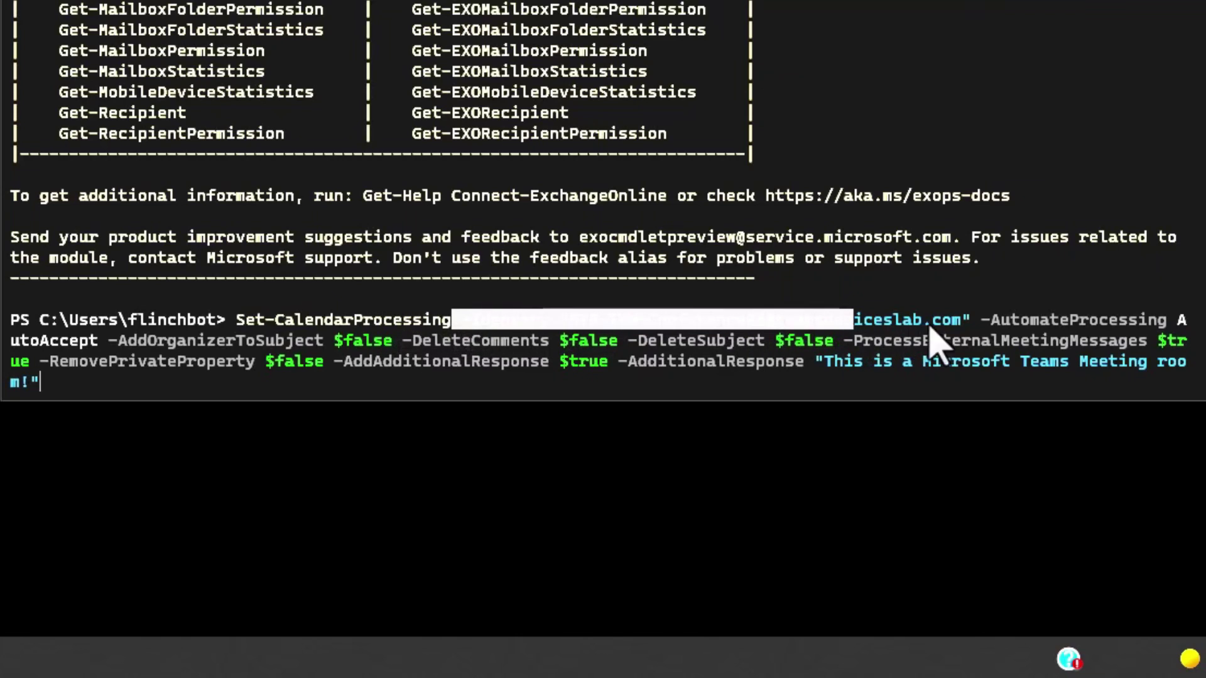
{"action": "left_click", "coordinate": [964, 323]}
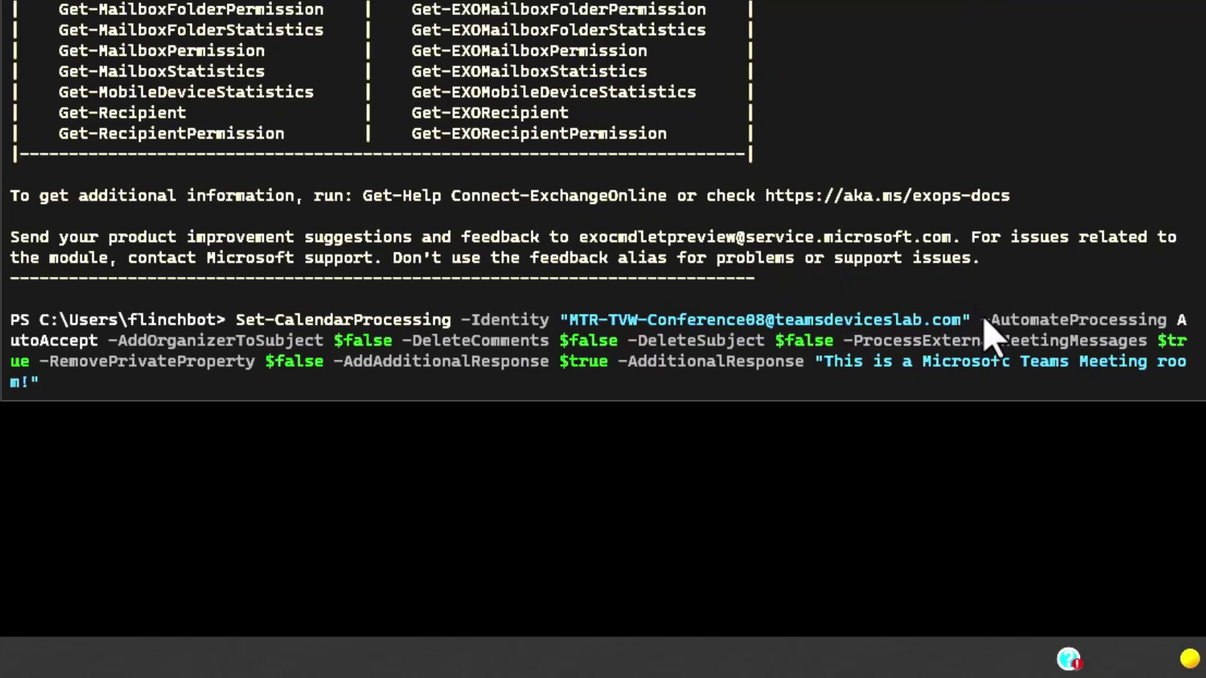
{"action": "left_click_drag", "start_coordinate": [983, 322], "coordinate": [1148, 323]}
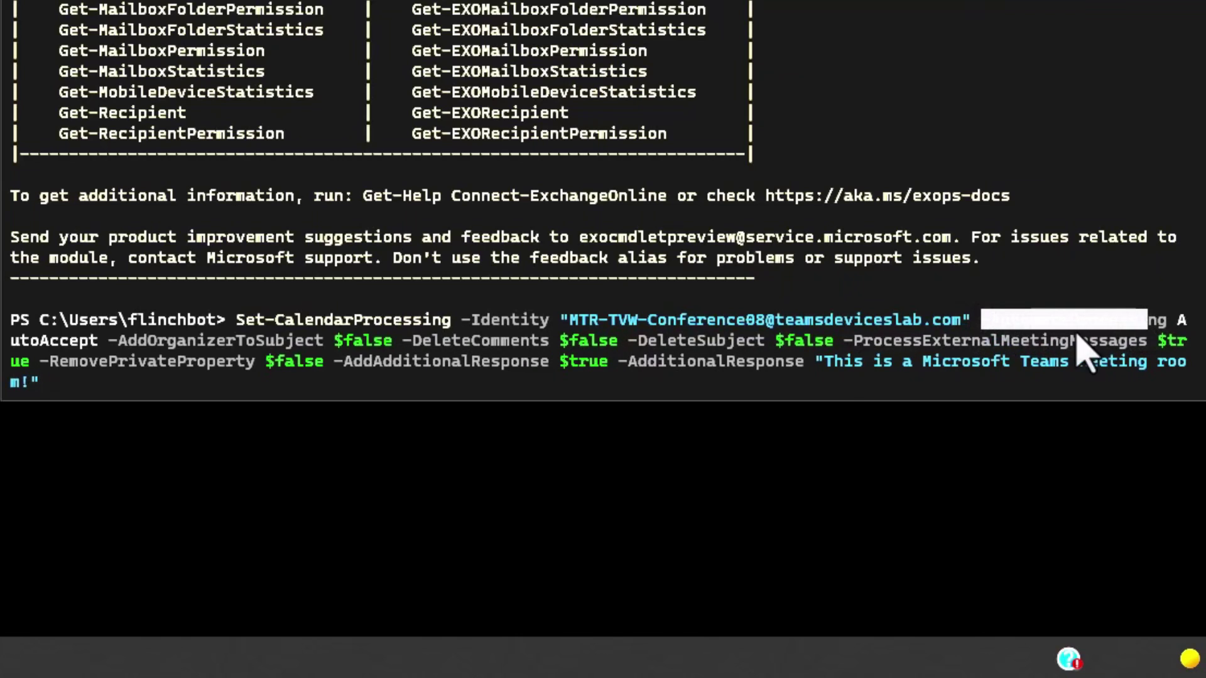
{"action": "left_click", "coordinate": [39, 369]}
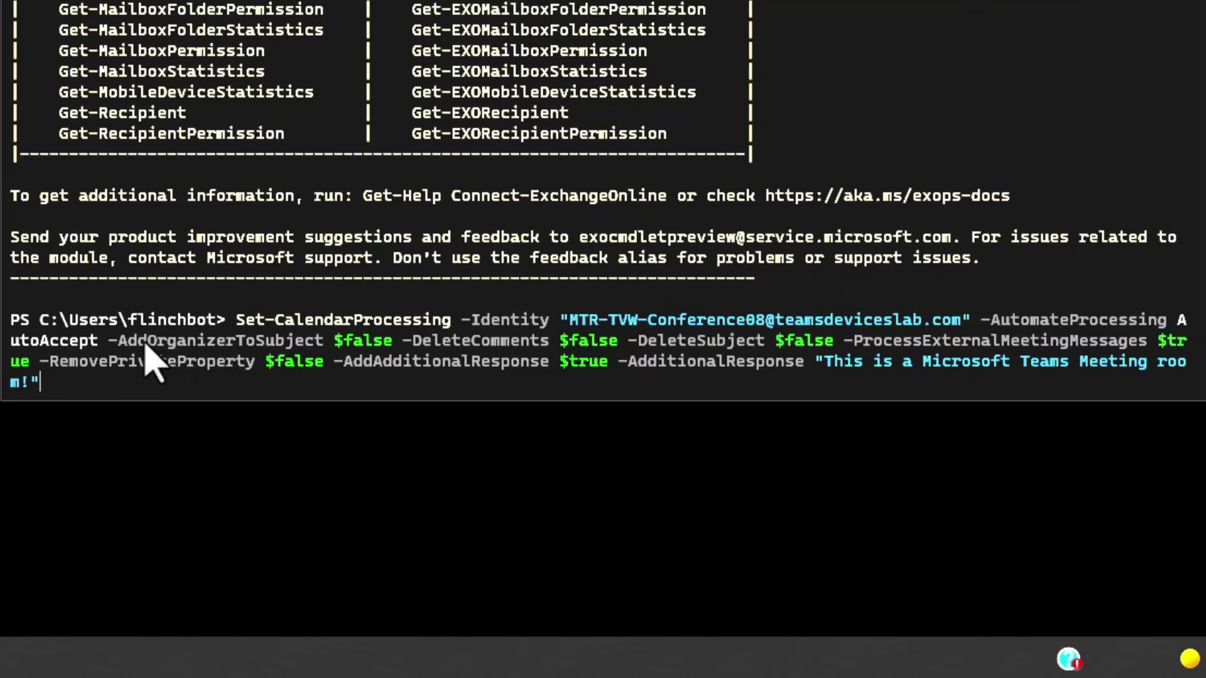
{"action": "left_click_drag", "start_coordinate": [120, 341], "coordinate": [375, 342]}
{"action": "left_click", "coordinate": [370, 357]}
{"action": "key", "text": "Return"}
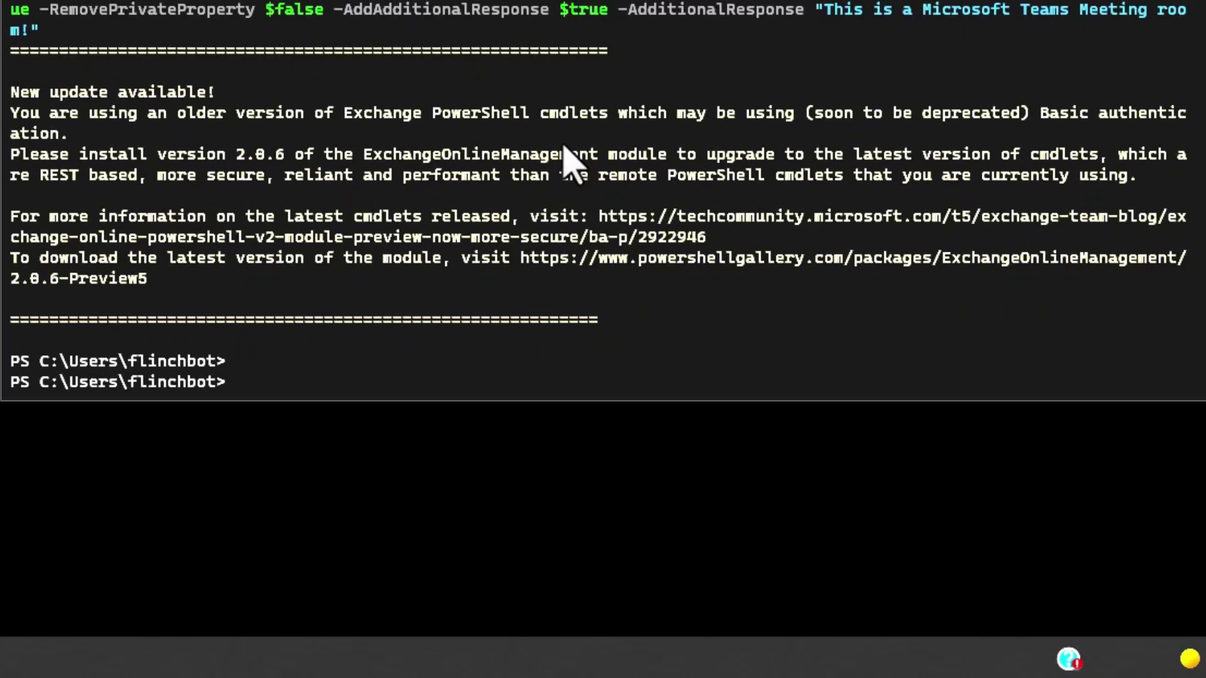
- Place the caret at the latest PowerShell prompt
{"action": "left_click", "coordinate": [370, 384]}
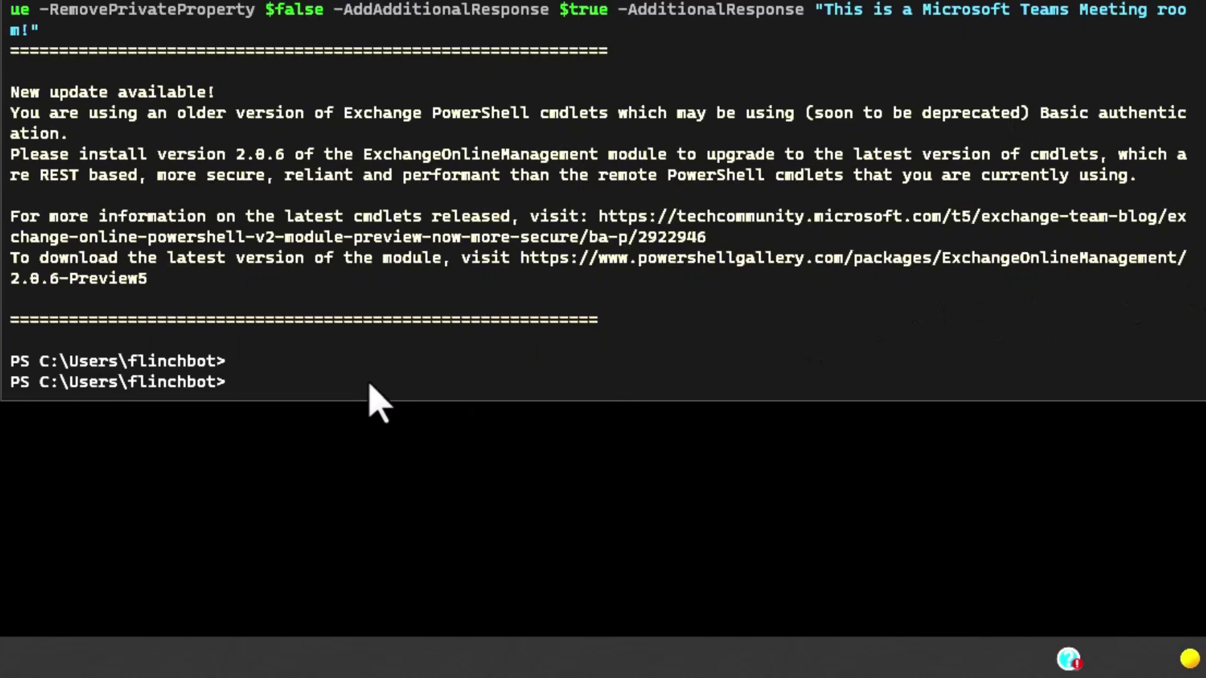
- Install the AzureAD module from PSGallery with Yes to All, then paste Connect-AzureAD
{"action": "type", "text": "Install-Module AzureAD"}
{"action": "key", "text": "Return"}
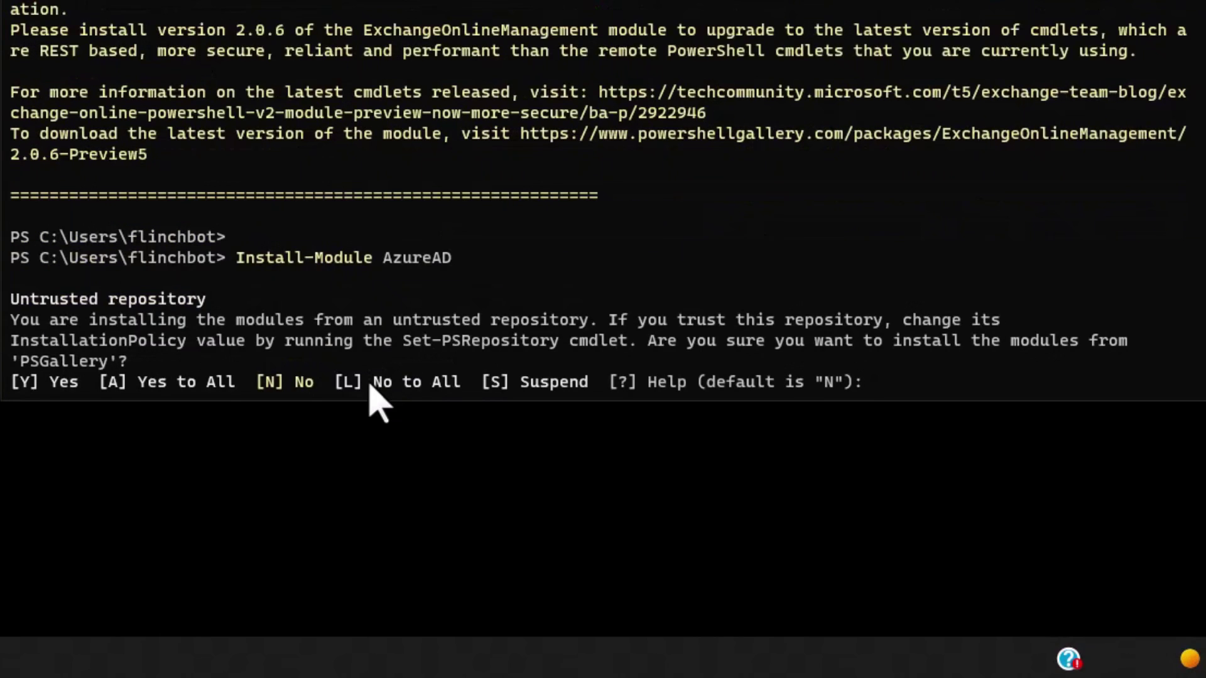
{"action": "type", "text": "A"}
{"action": "key", "text": "Return"}
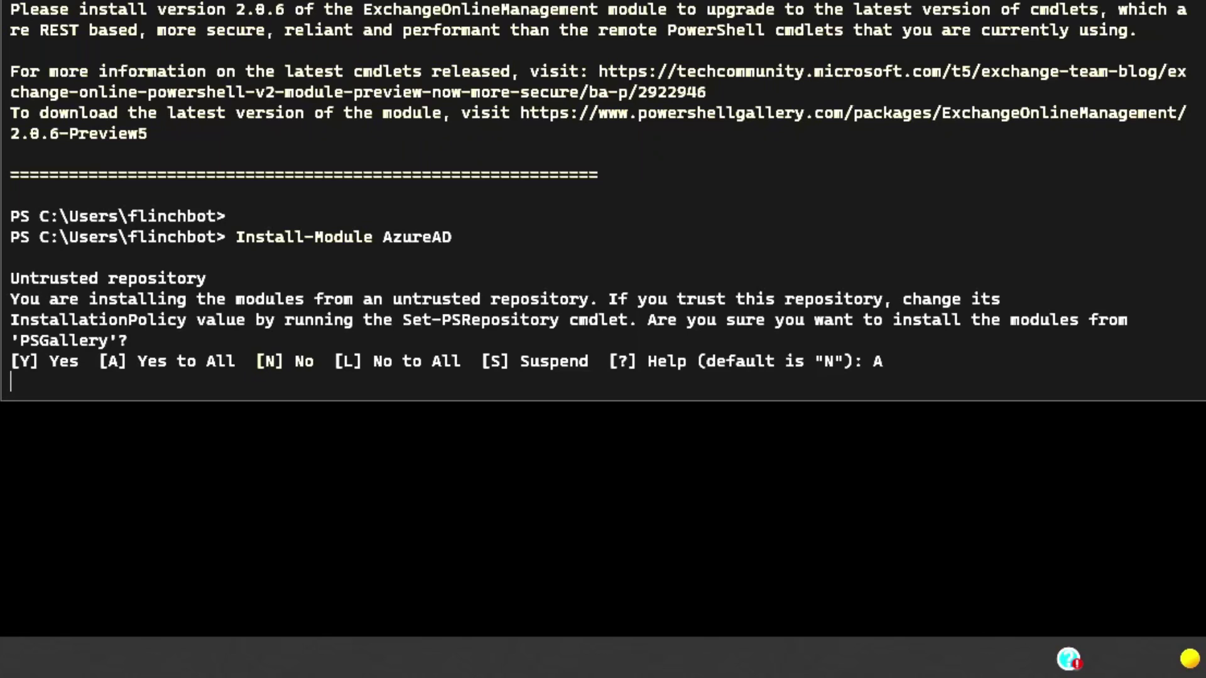
{"action": "right_click", "coordinate": [351, 392]}
- Run Connect-AzureAD and sign in with the tenant admin account's e-mail and password
{"action": "key", "text": "Return"}
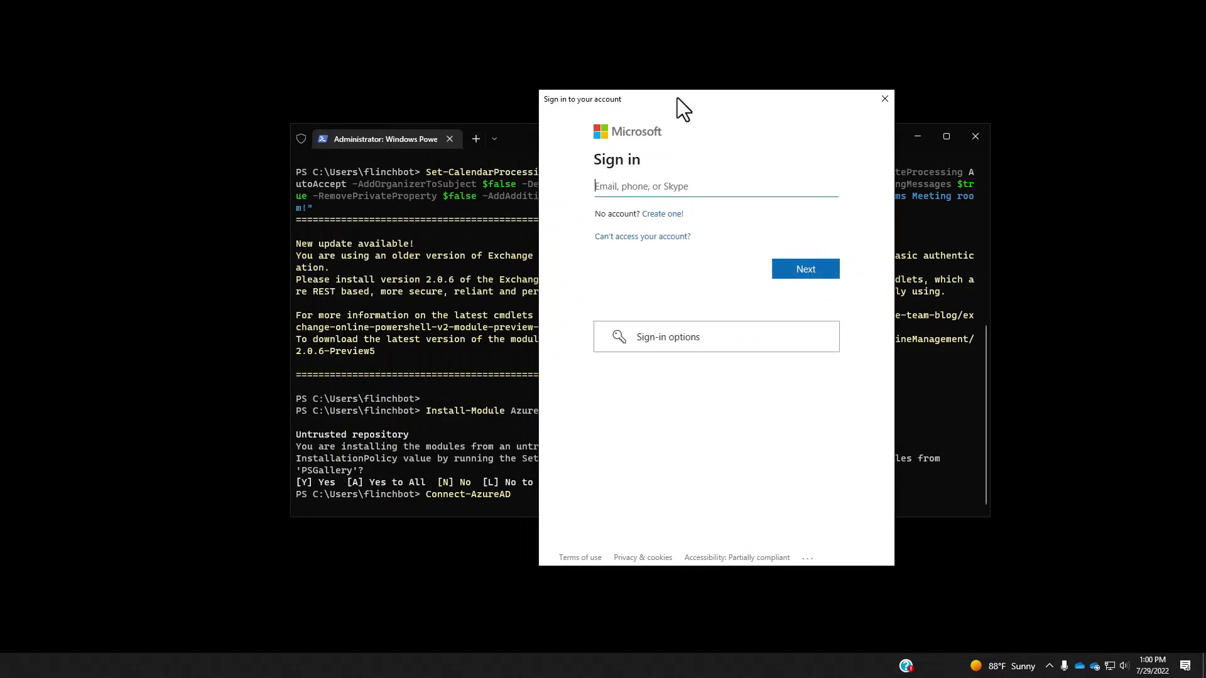
{"action": "left_click_drag", "start_coordinate": [677, 97], "coordinate": [548, 93]}
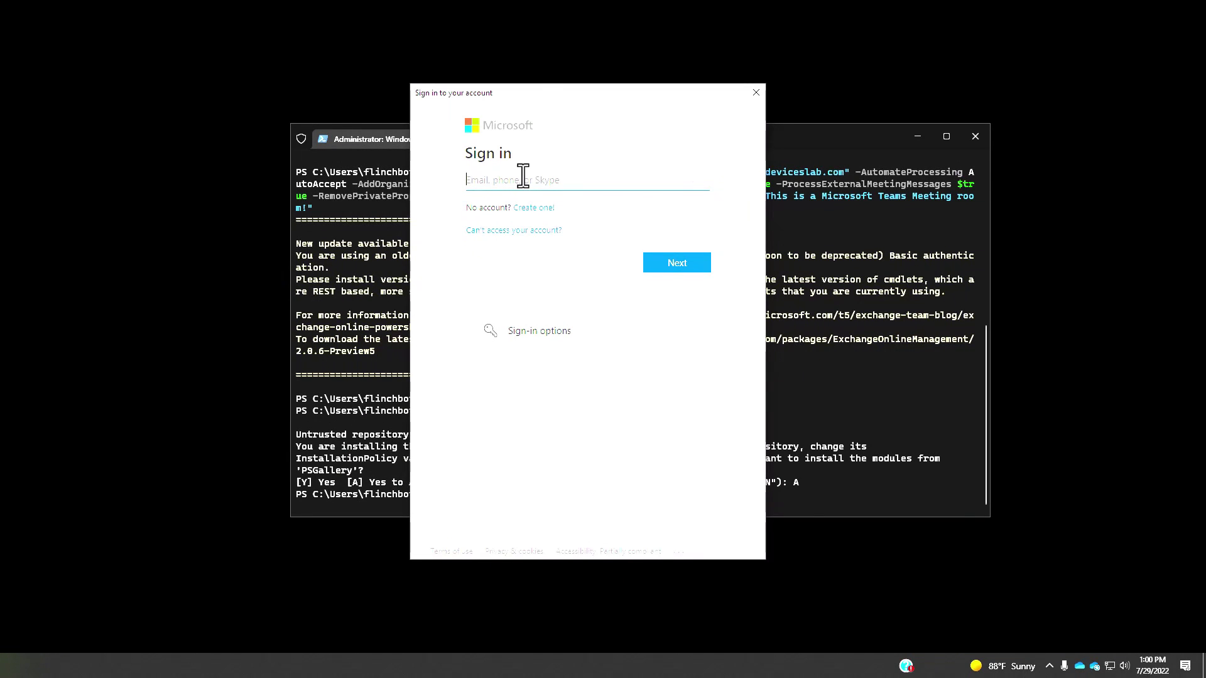
{"action": "key", "text": "Return"}
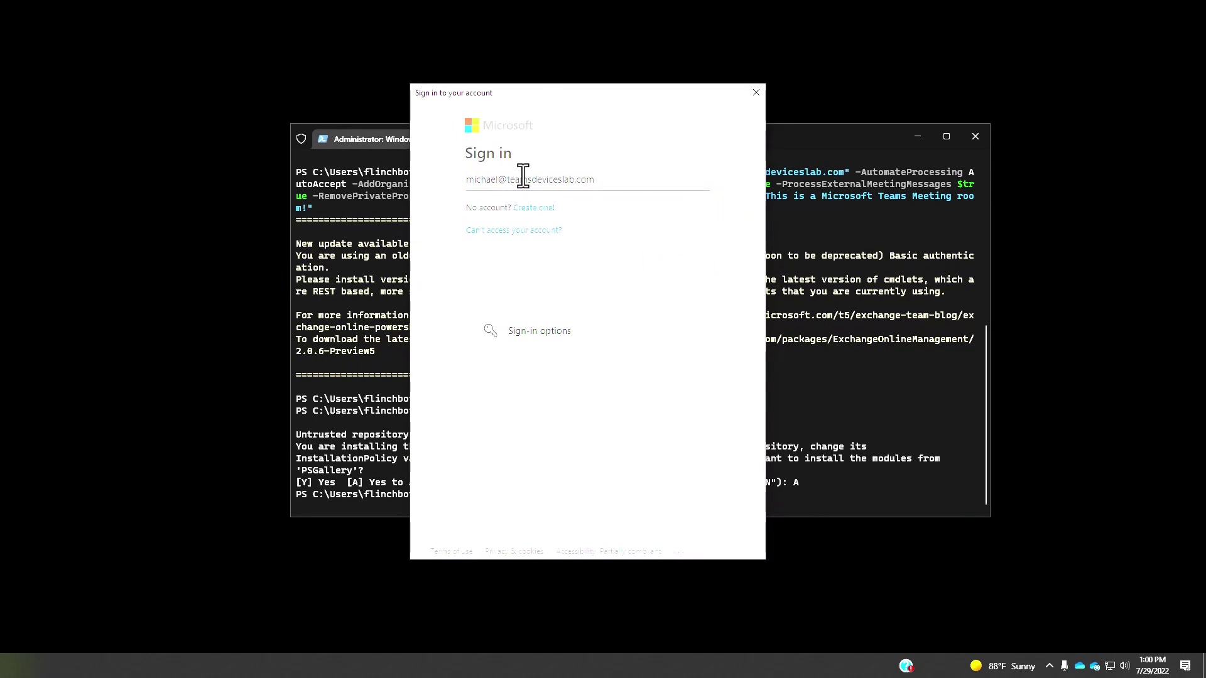
{"action": "type", "text": "********"}
{"action": "key", "text": "Return"}
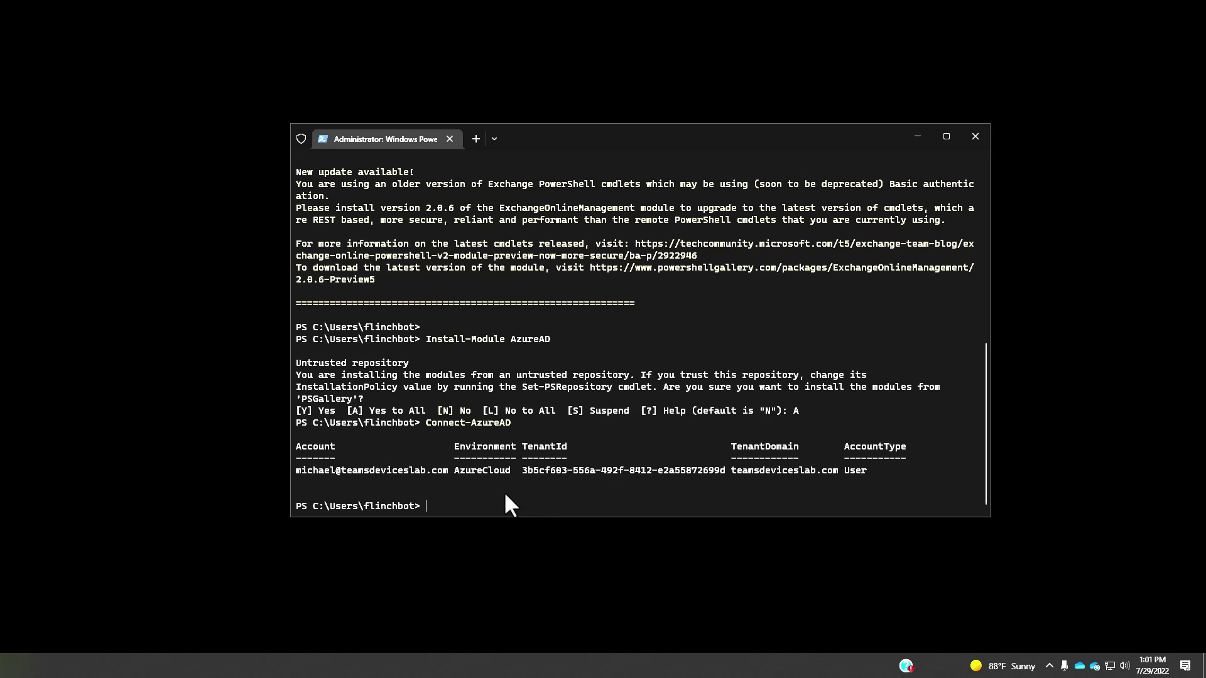
- Clear the console and run Set-AzureADUser with -PasswordPolicies DisablePasswordExpiration for the room account
{"action": "key", "text": "ctrl+l"}
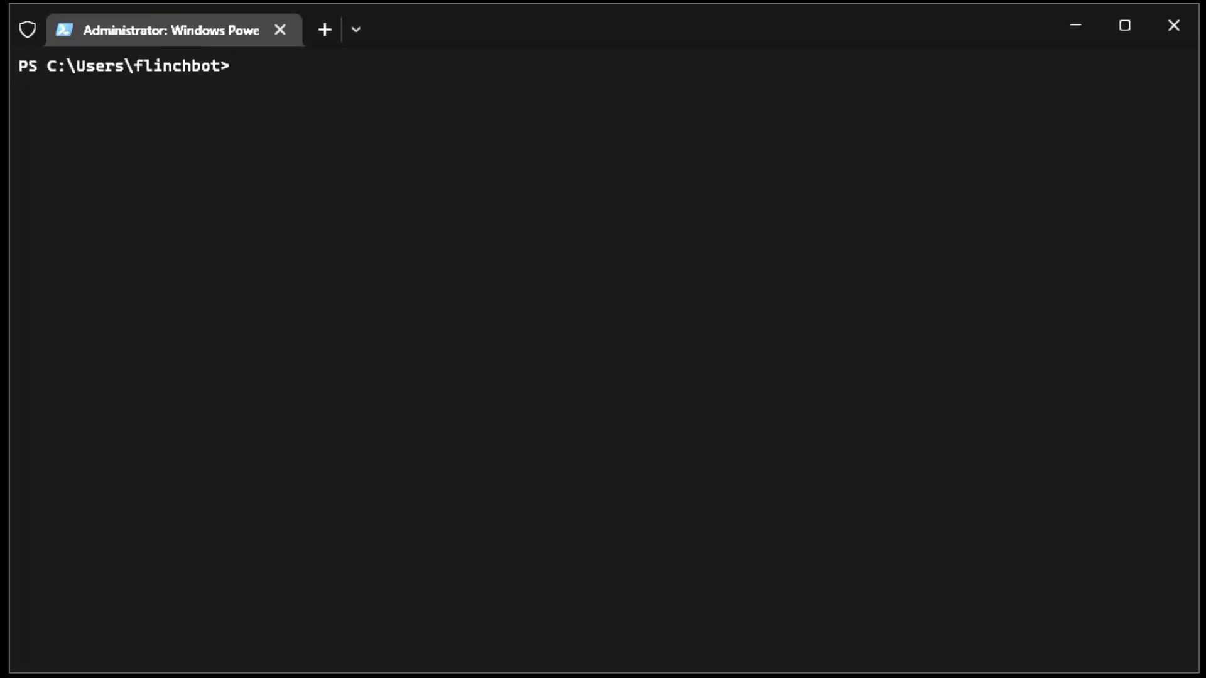
{"action": "key", "text": "ctrl+v"}
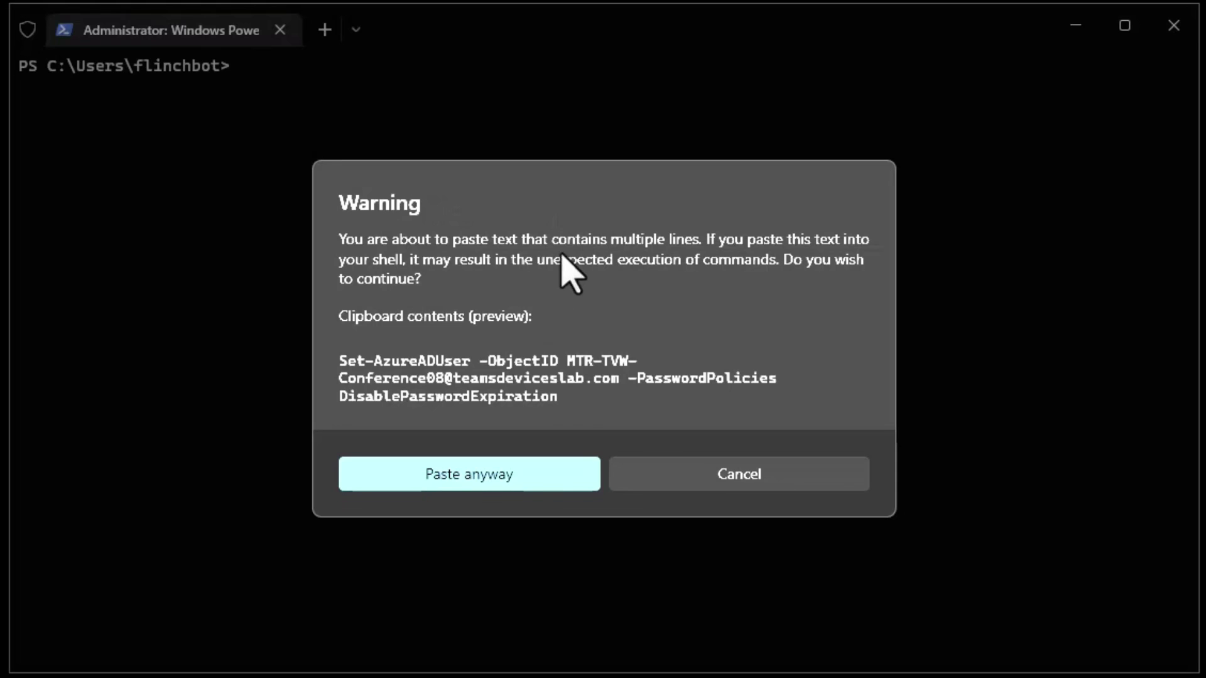
{"action": "left_click", "coordinate": [522, 472]}
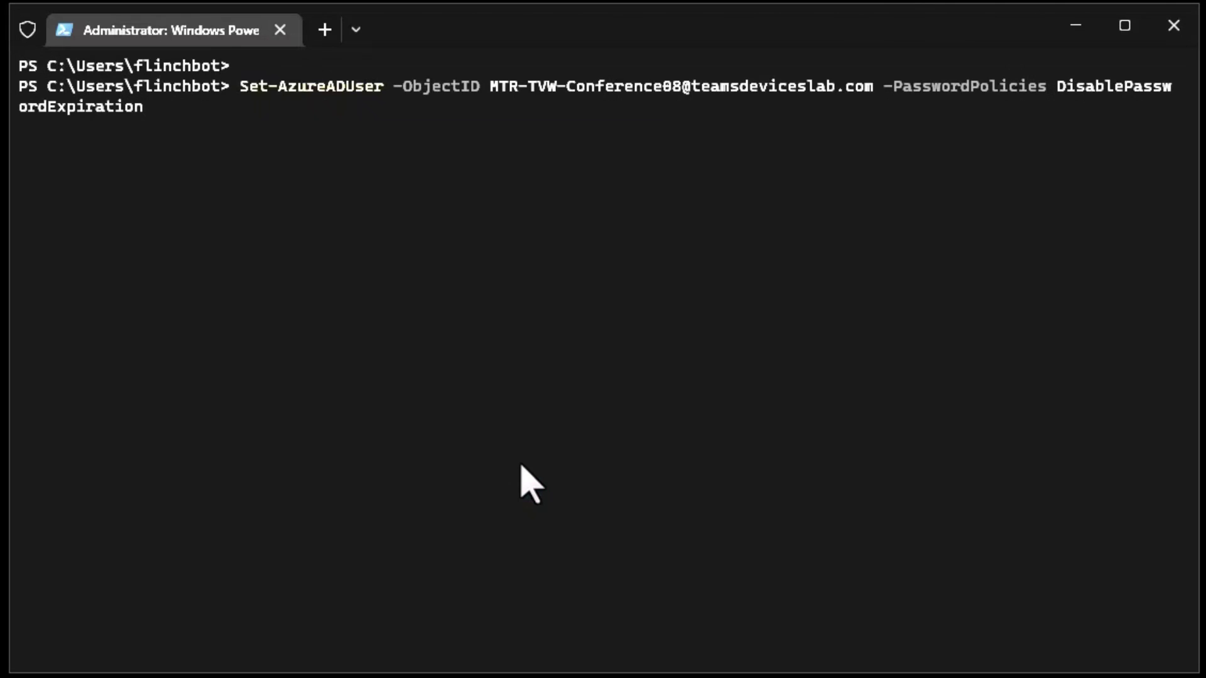
{"action": "key", "text": "Return"}
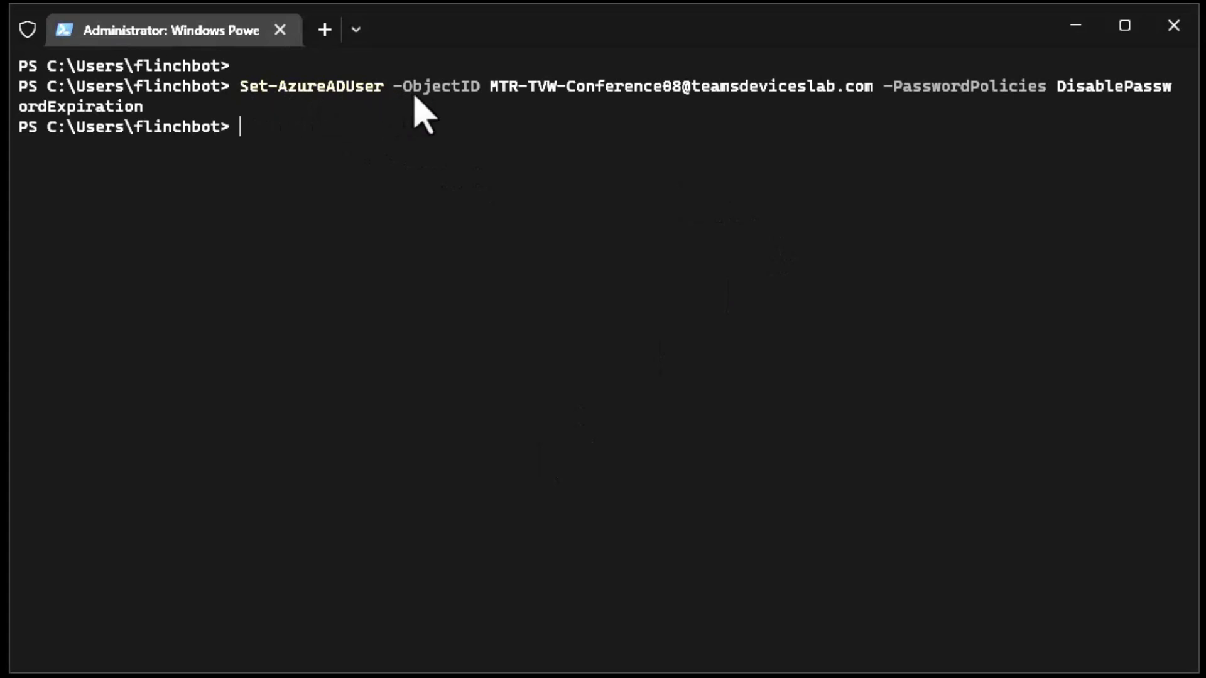
- Highlight the room account name and PasswordPolicies parameter in the executed command
{"action": "left_click_drag", "start_coordinate": [491, 86], "coordinate": [678, 88]}
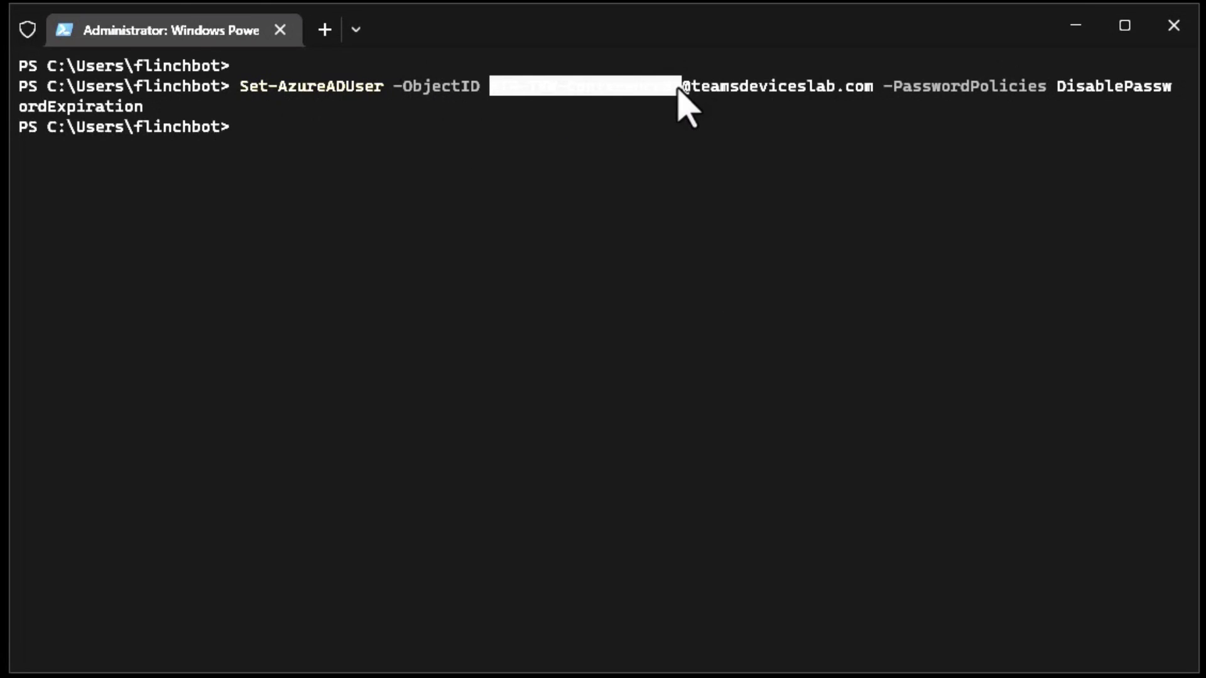
{"action": "left_click_drag", "start_coordinate": [894, 88], "coordinate": [530, 108]}
{"action": "key", "text": "ctrl+c"}
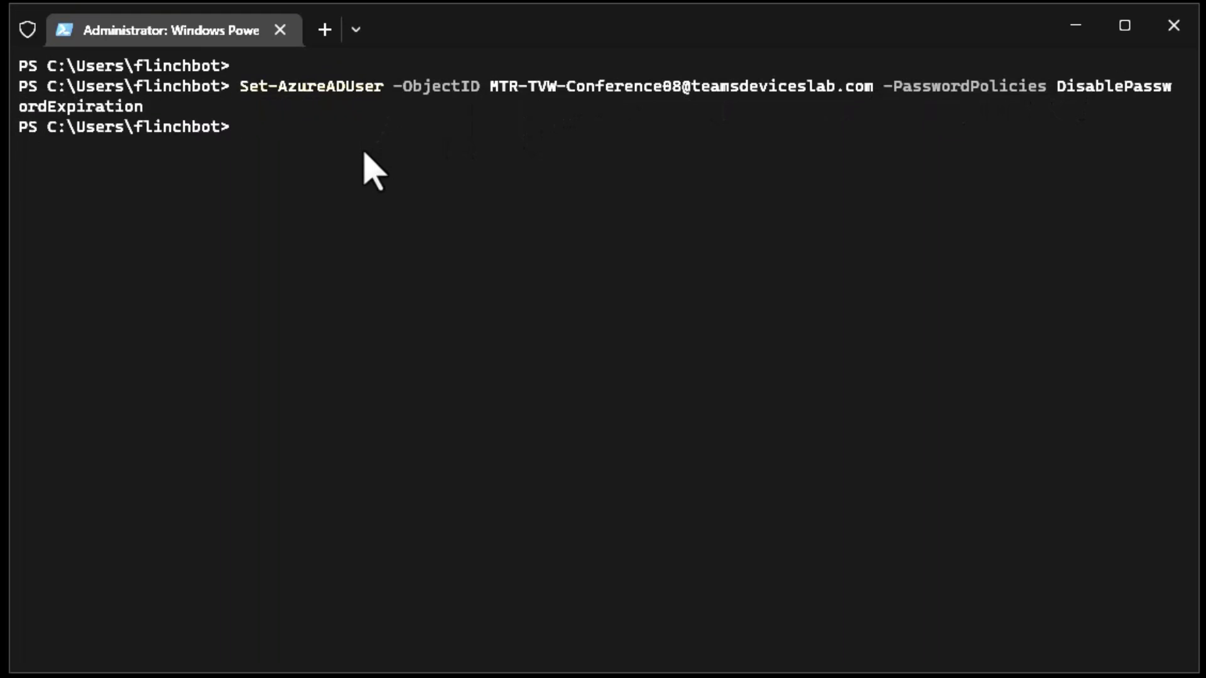